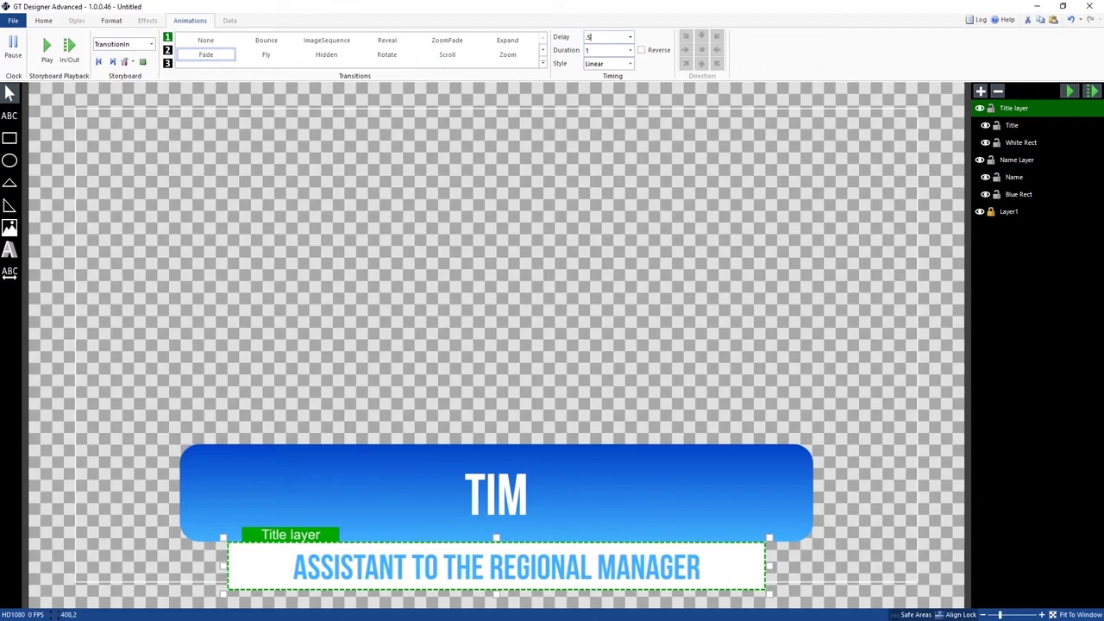
- Set the Title layer's fade duration to 0.5 and preview the storyboard transitions of the two layers
click(630, 50)
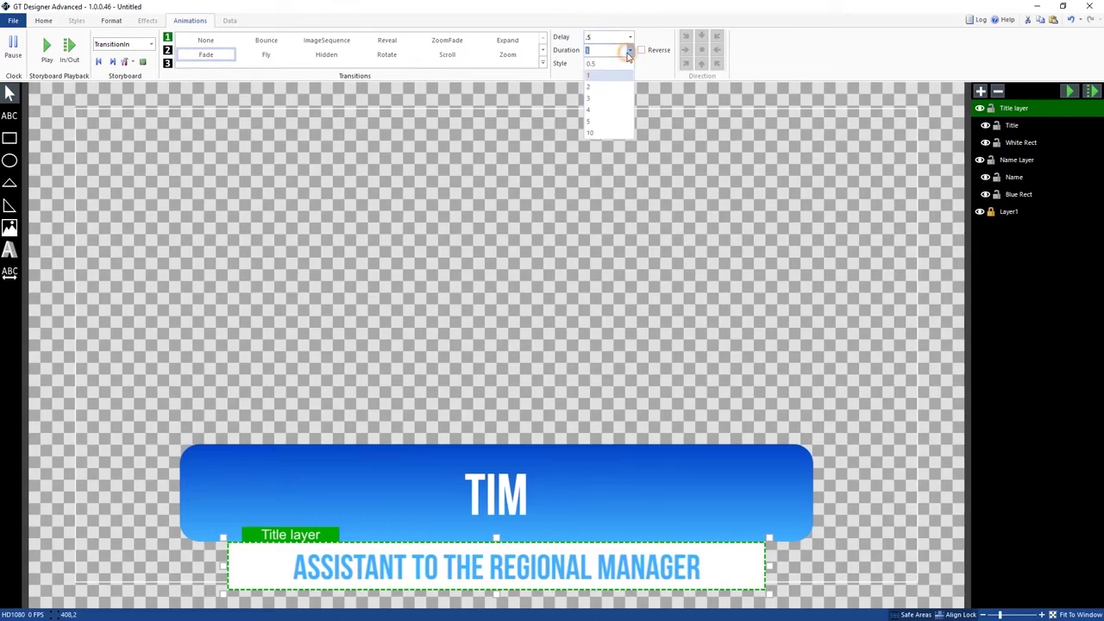
click(601, 67)
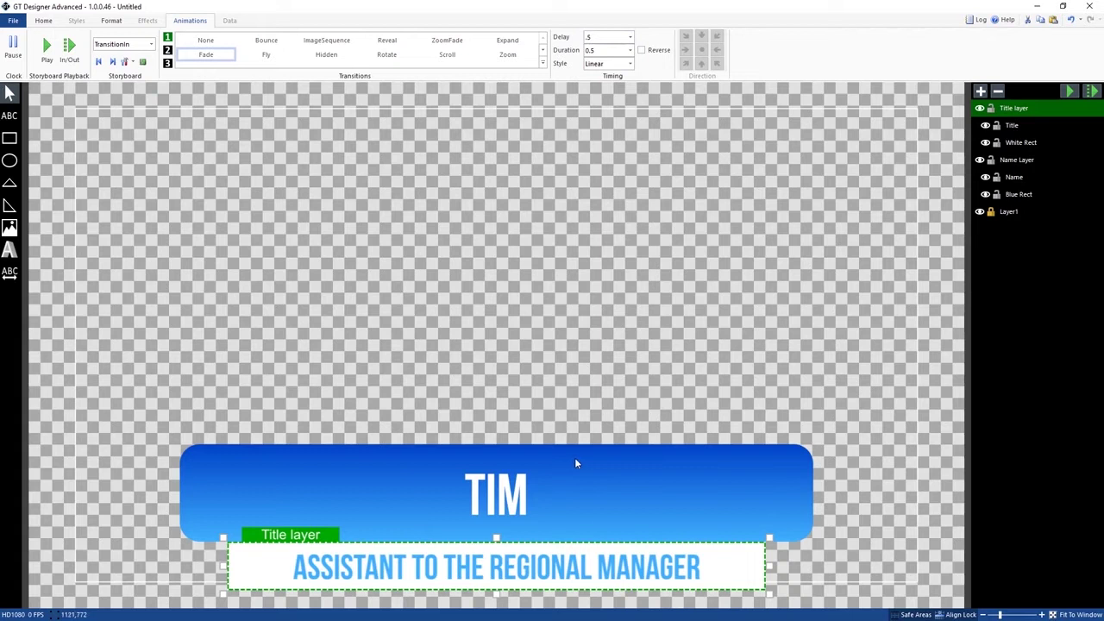
click(1092, 93)
click(1023, 161)
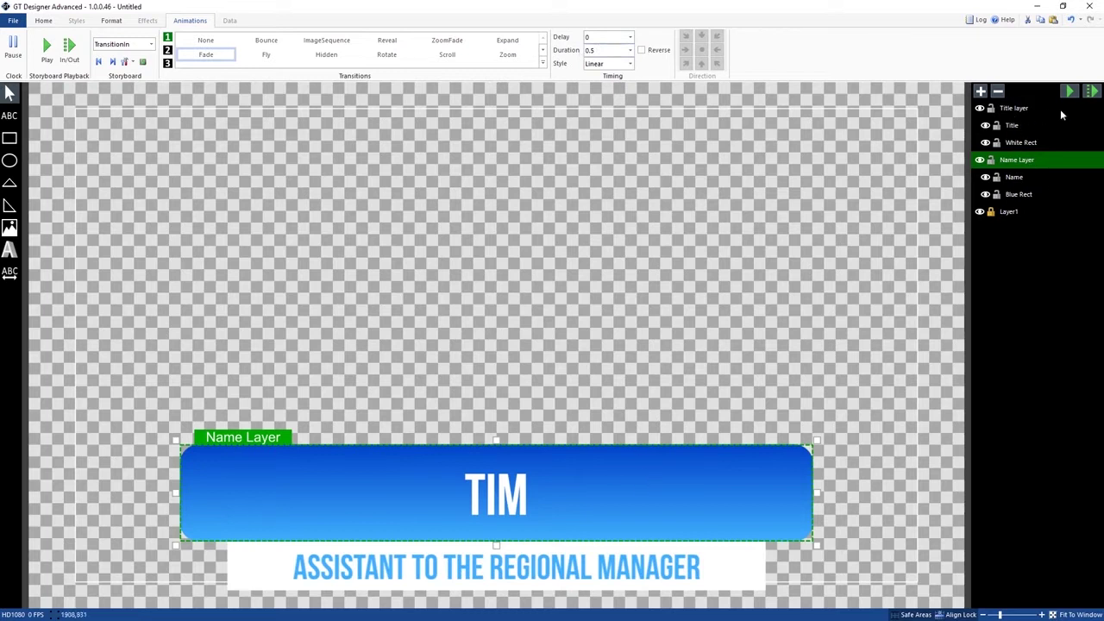
click(1091, 91)
- Remove the transitions from the Title layer and the Name Layer, and check the full animation list
click(1016, 107)
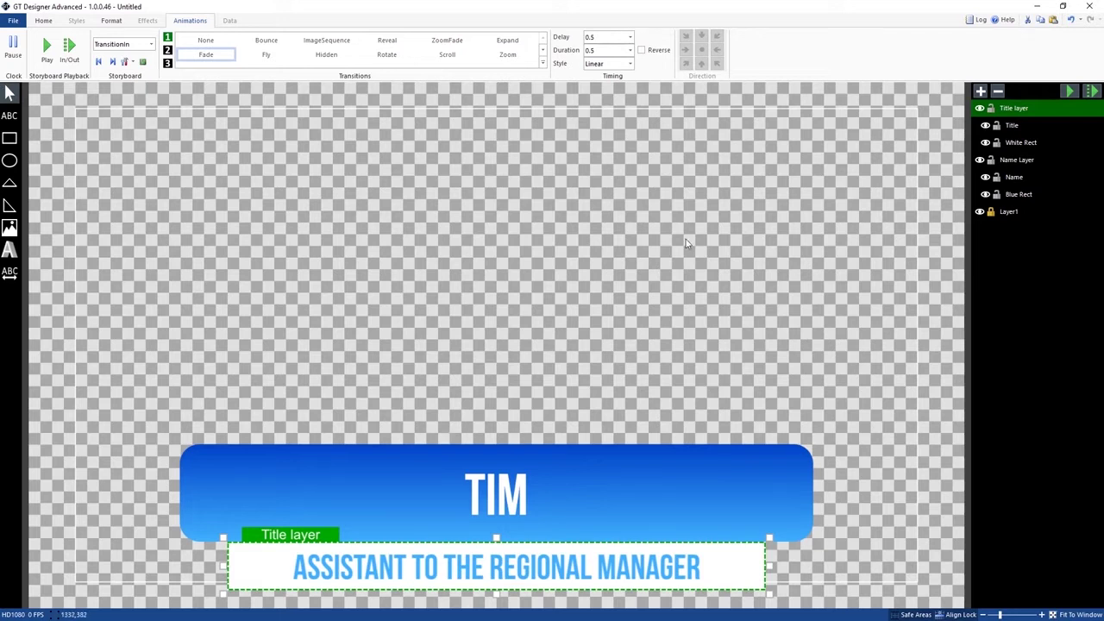
click(206, 42)
click(1016, 160)
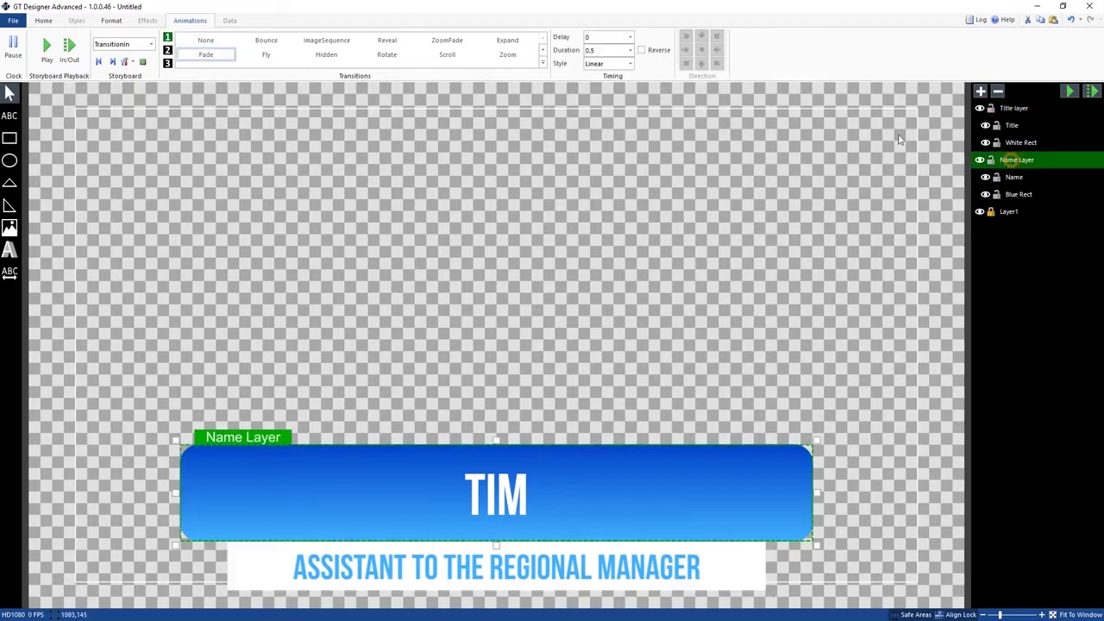
click(190, 43)
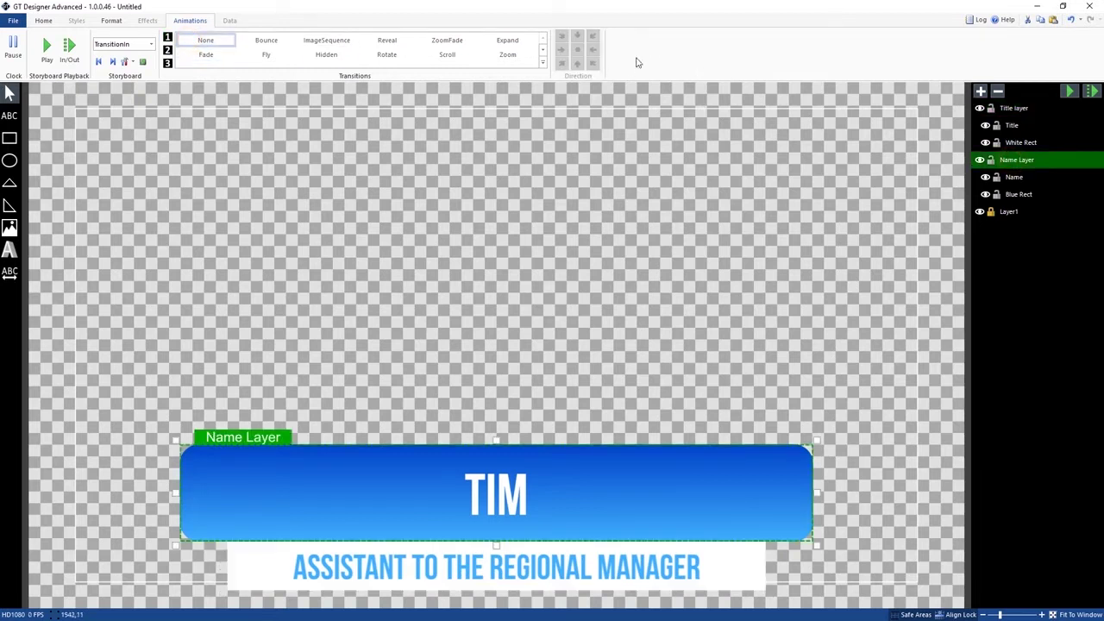
click(142, 62)
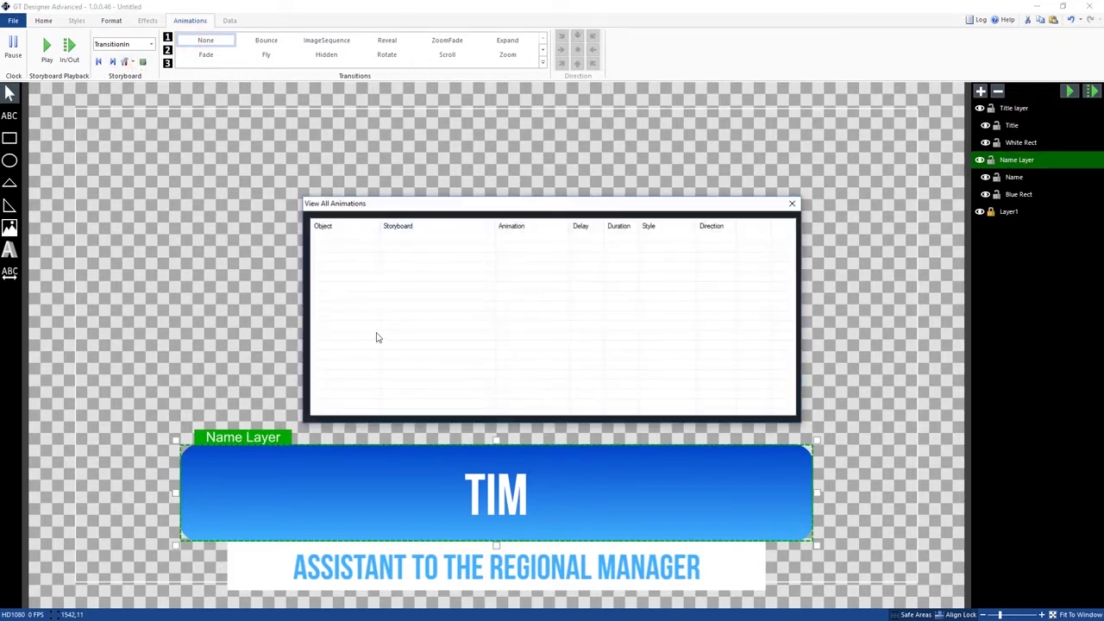
click(791, 206)
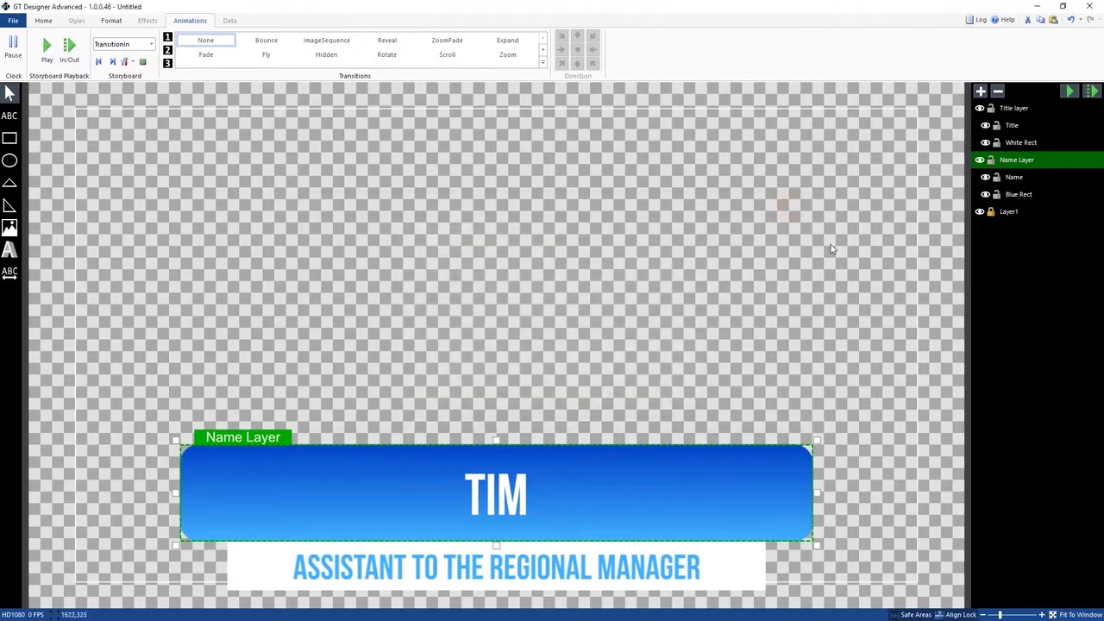
- Apply a Fade transition with a duration of 0.5 to Blue Rect and preview it
click(639, 308)
click(677, 524)
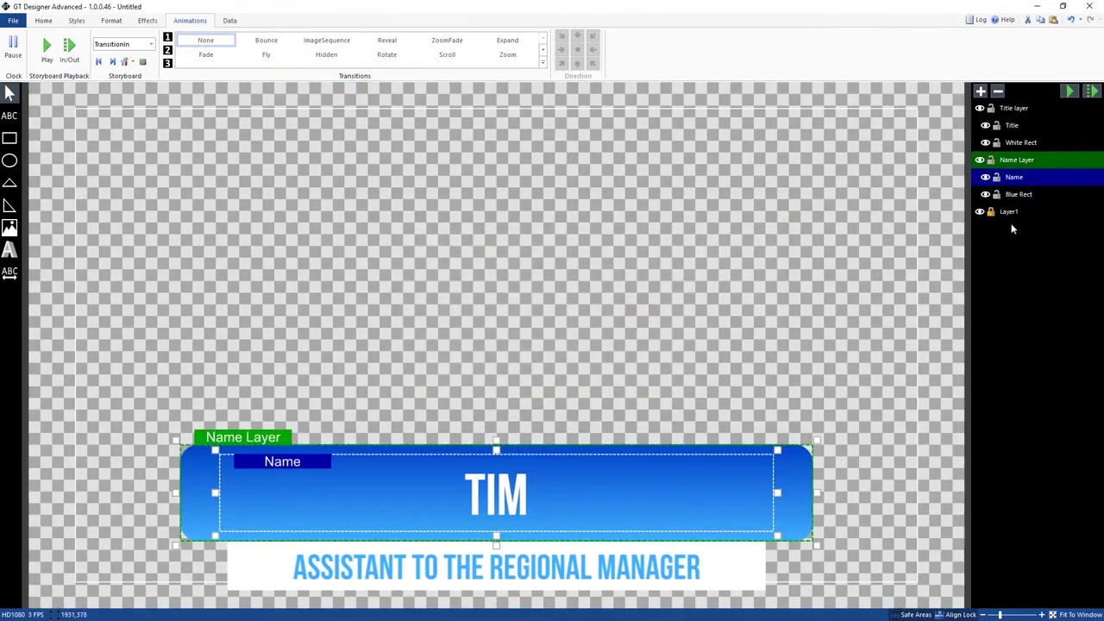
click(1031, 194)
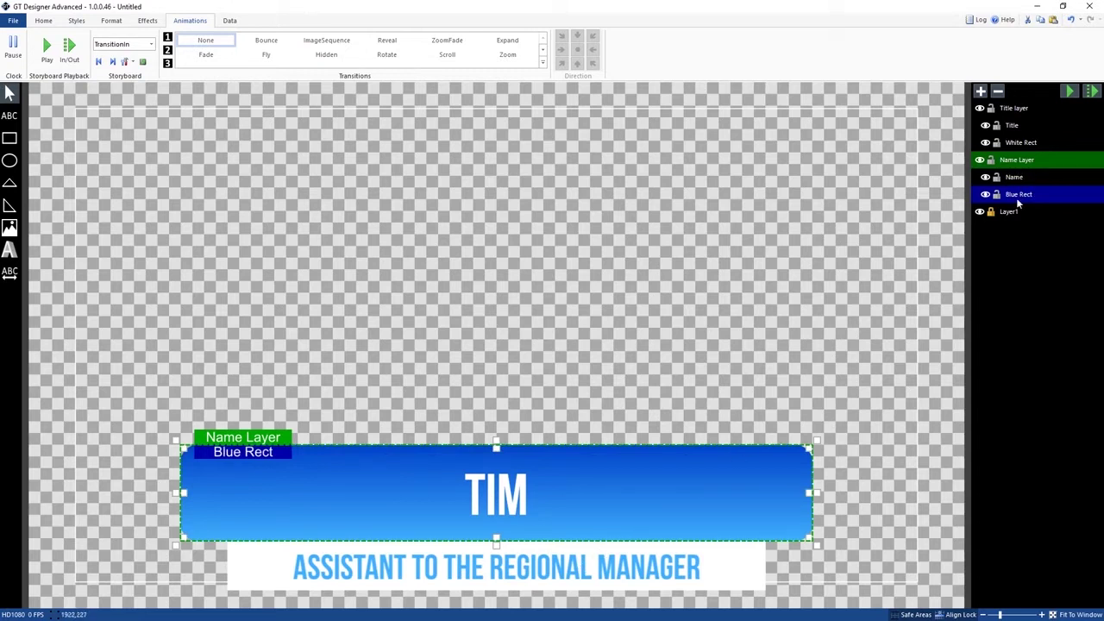
click(219, 60)
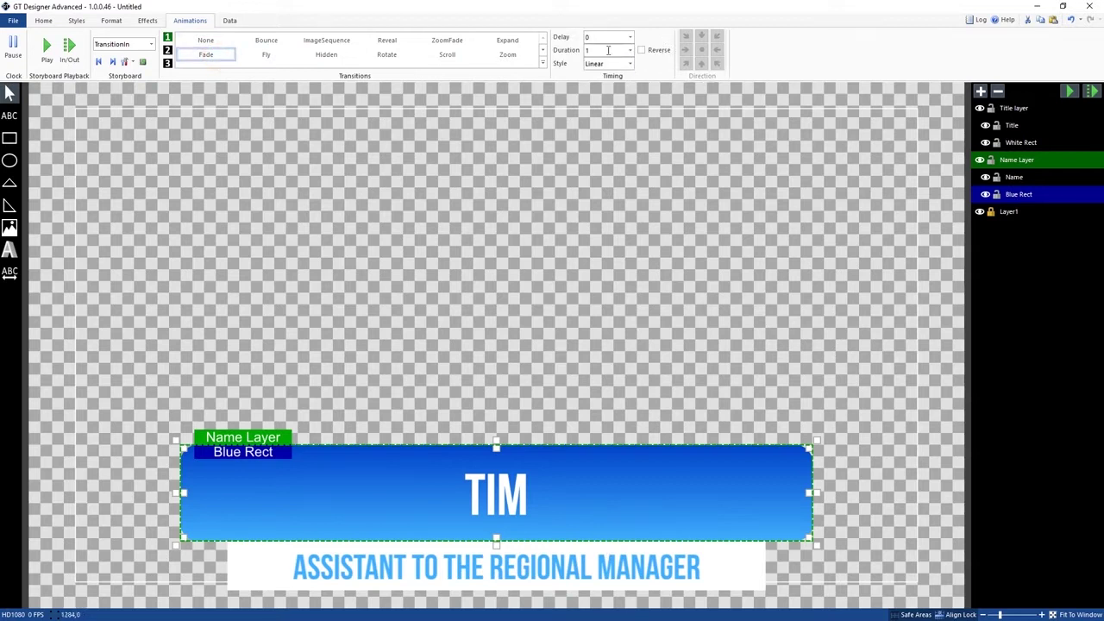
double_click(615, 50)
click(1091, 91)
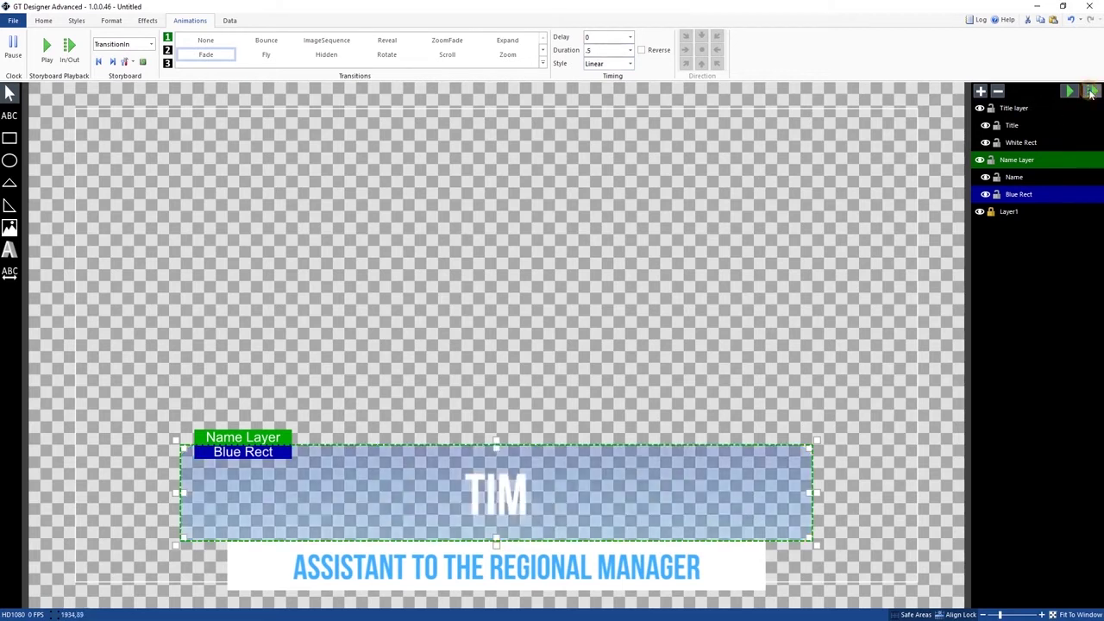
click(1092, 92)
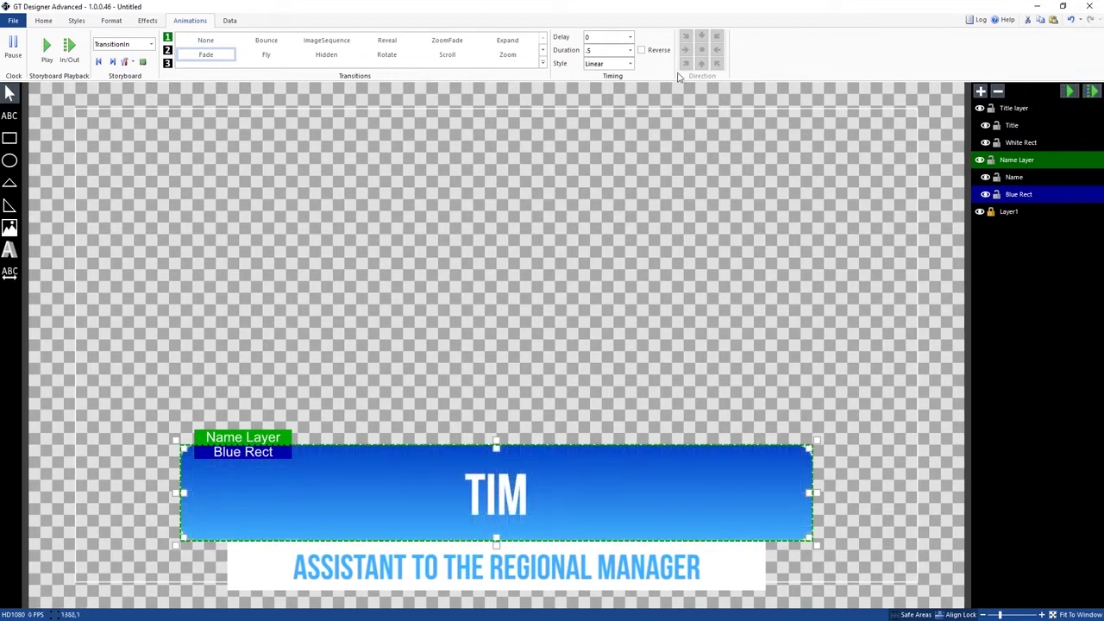
- Give the Name text a Fly transition from the top with a delay and duration of 0.5 each, and preview it
click(1018, 178)
click(1019, 193)
click(1018, 177)
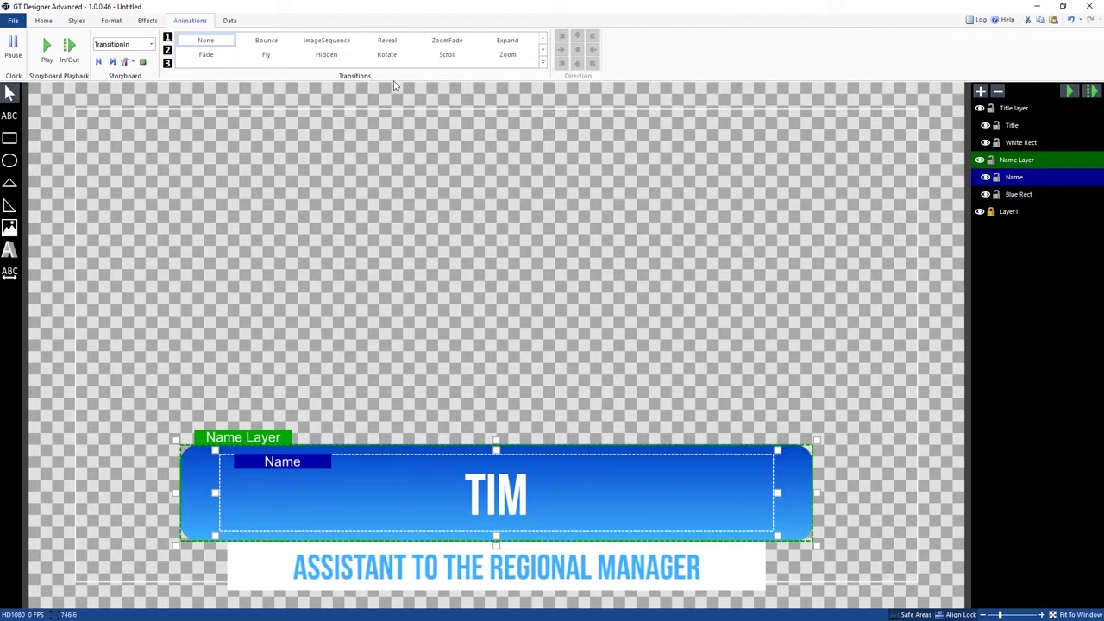
click(266, 55)
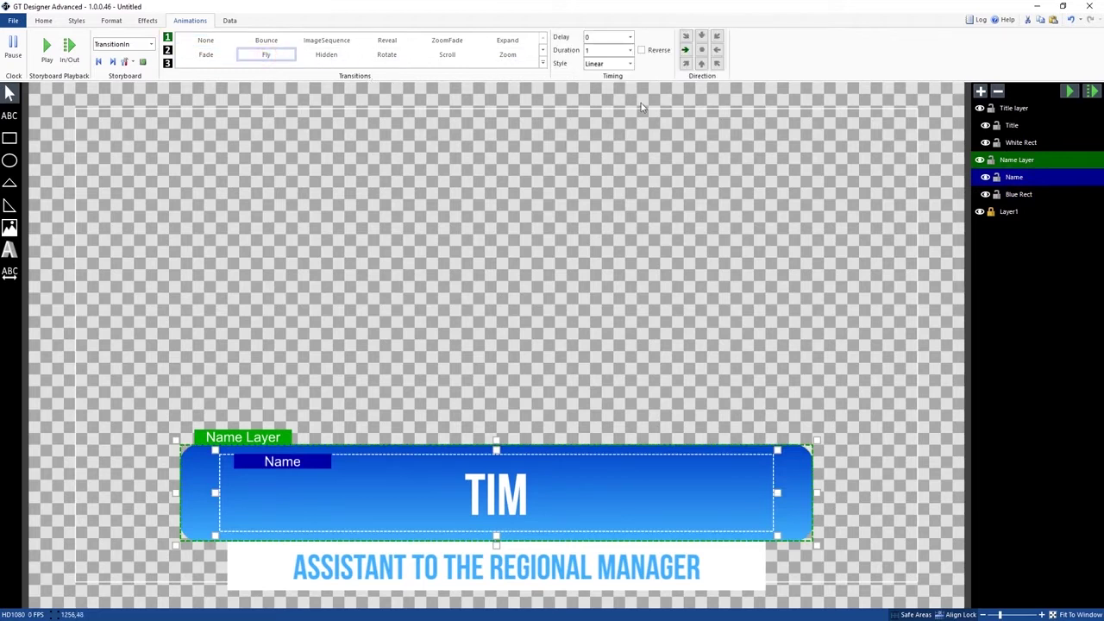
click(701, 36)
double_click(601, 50)
click(1092, 91)
- Compare the transition types and timing of Blue Rect, the Name Layer and the Name text
click(1035, 195)
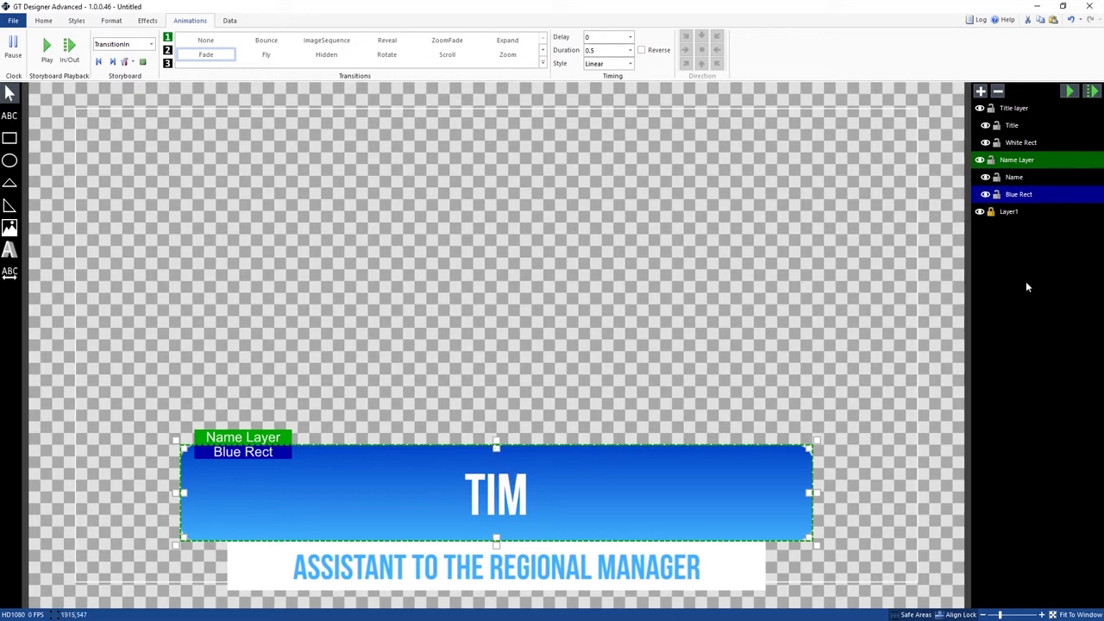
click(1026, 160)
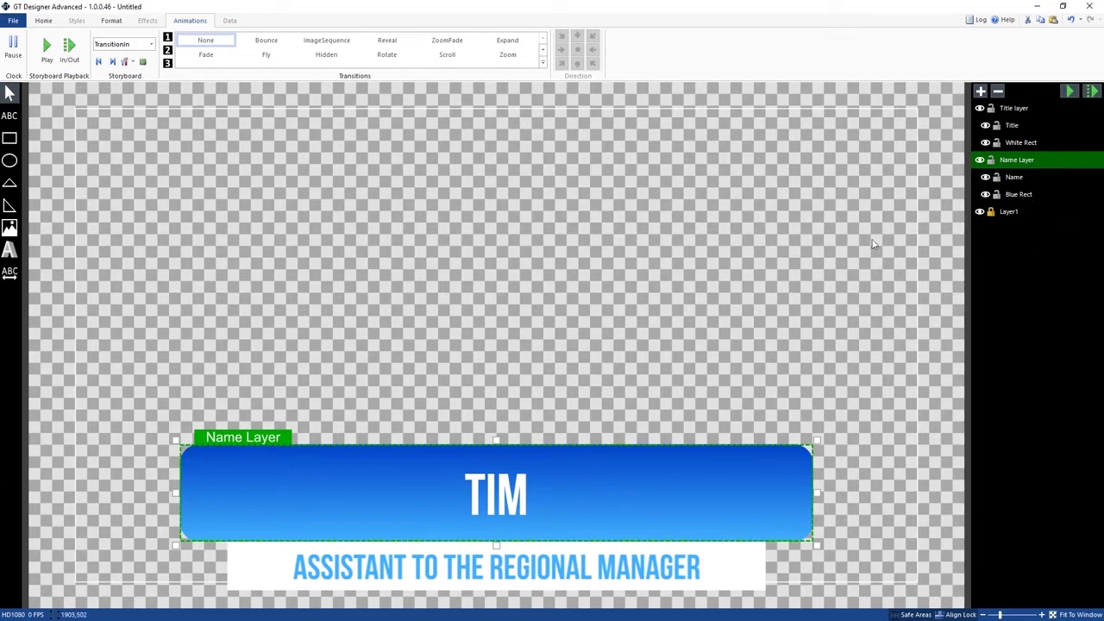
click(1016, 179)
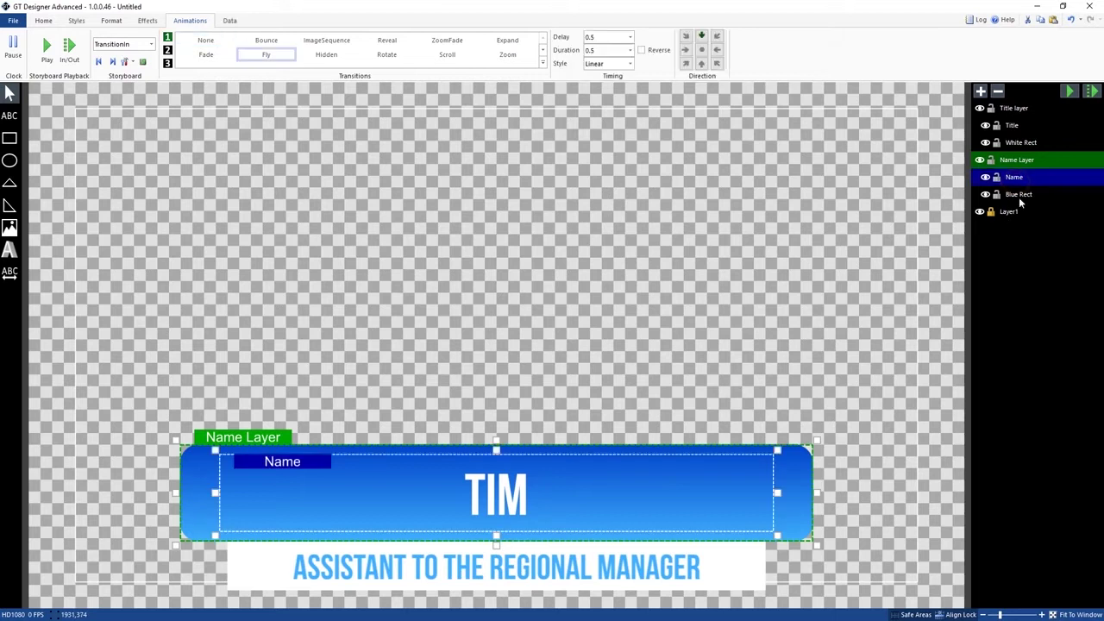
click(1019, 195)
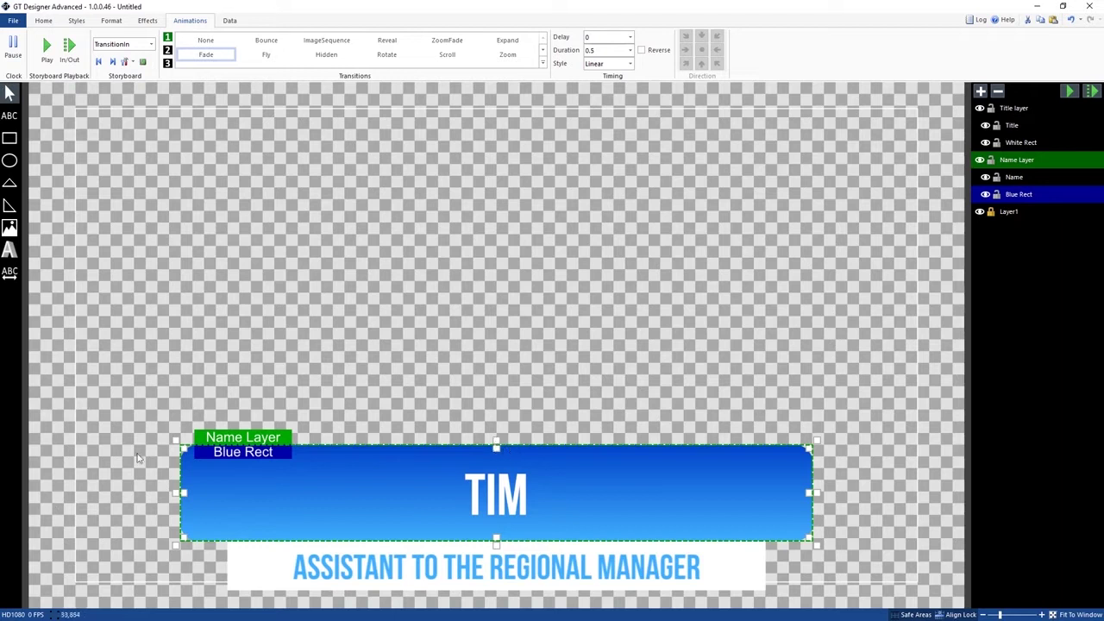
click(1040, 176)
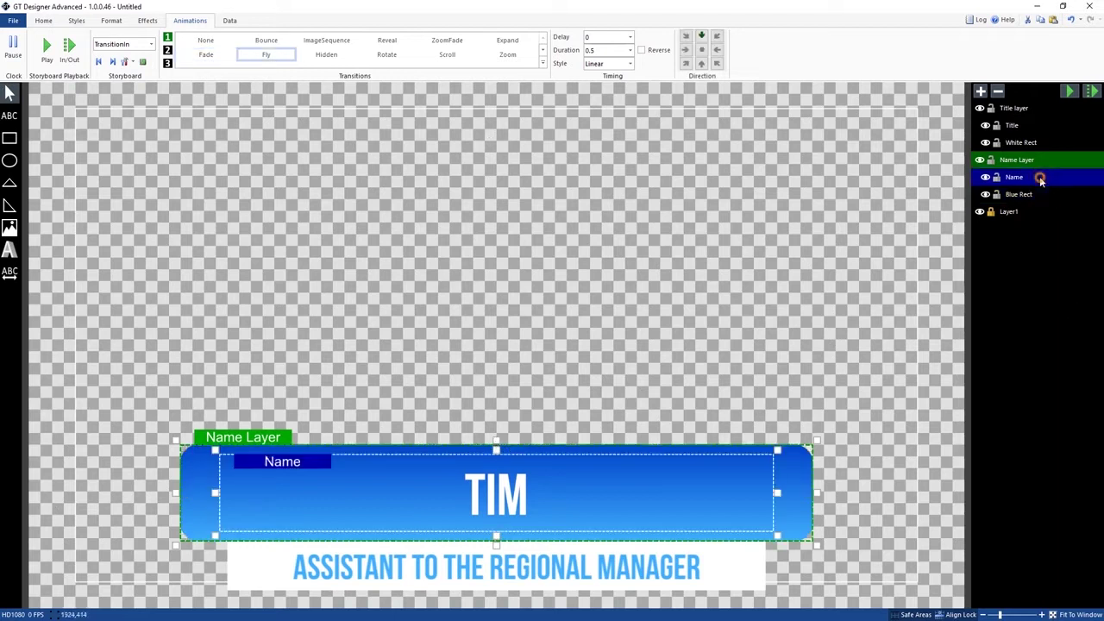
click(1036, 189)
click(1039, 181)
click(1036, 189)
- Give White Rect a Reveal transition from the top with delay 1 and duration 0.5, and preview it
click(1040, 144)
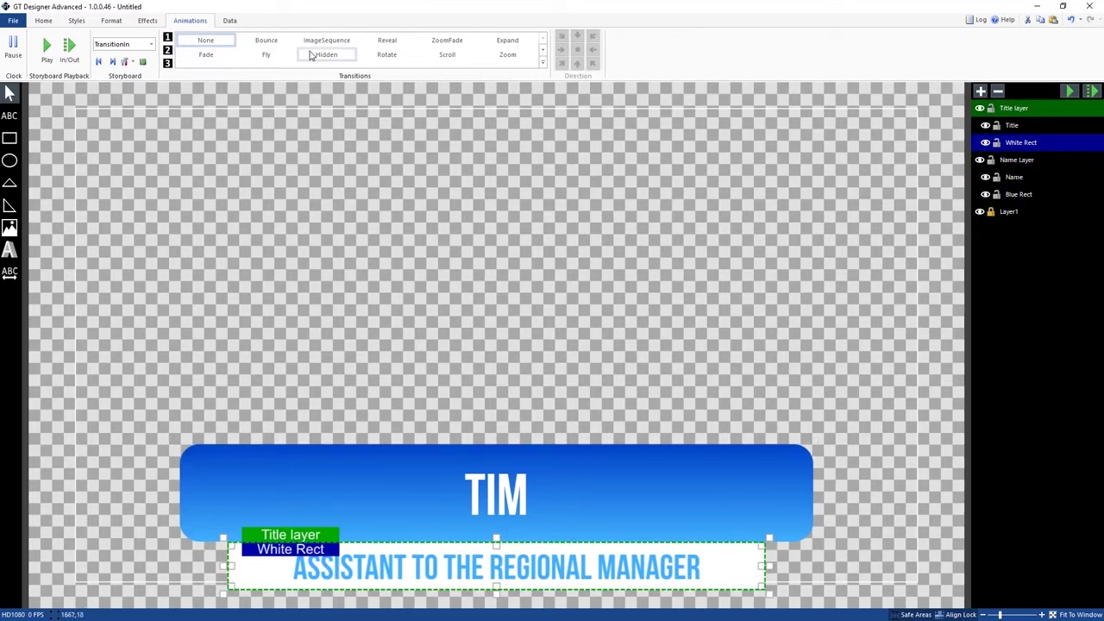
click(386, 41)
click(701, 36)
click(604, 37)
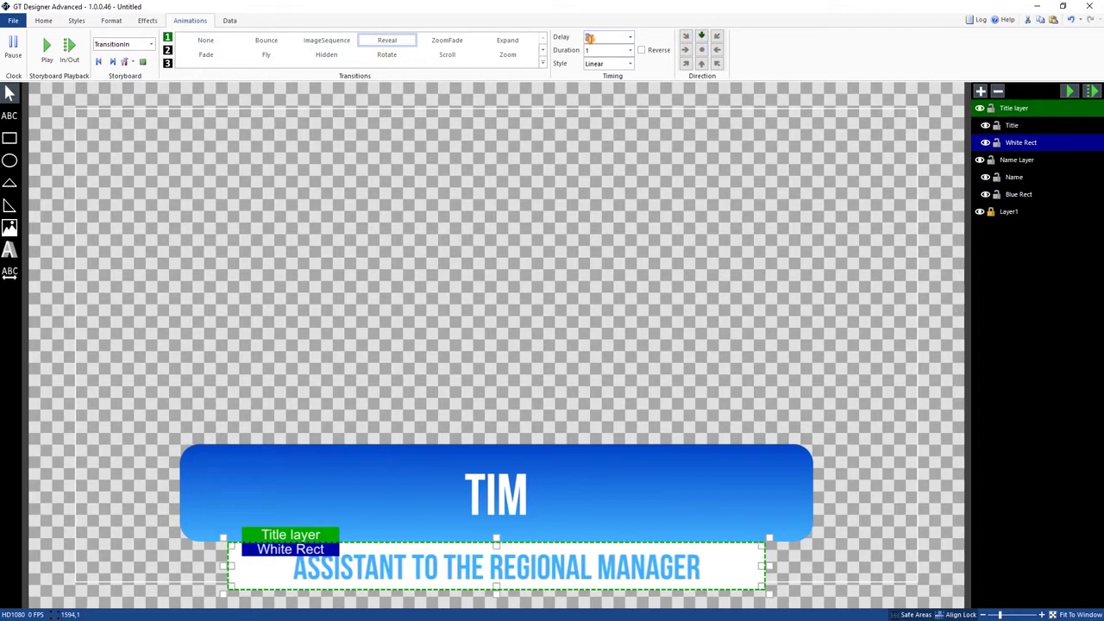
text(1)
click(592, 50)
text(.5)
click(702, 35)
click(1091, 90)
- Give the Title text a Reveal transition from the center with delay 1.5 and duration 0.4, choose its axis, and preview it
click(1031, 126)
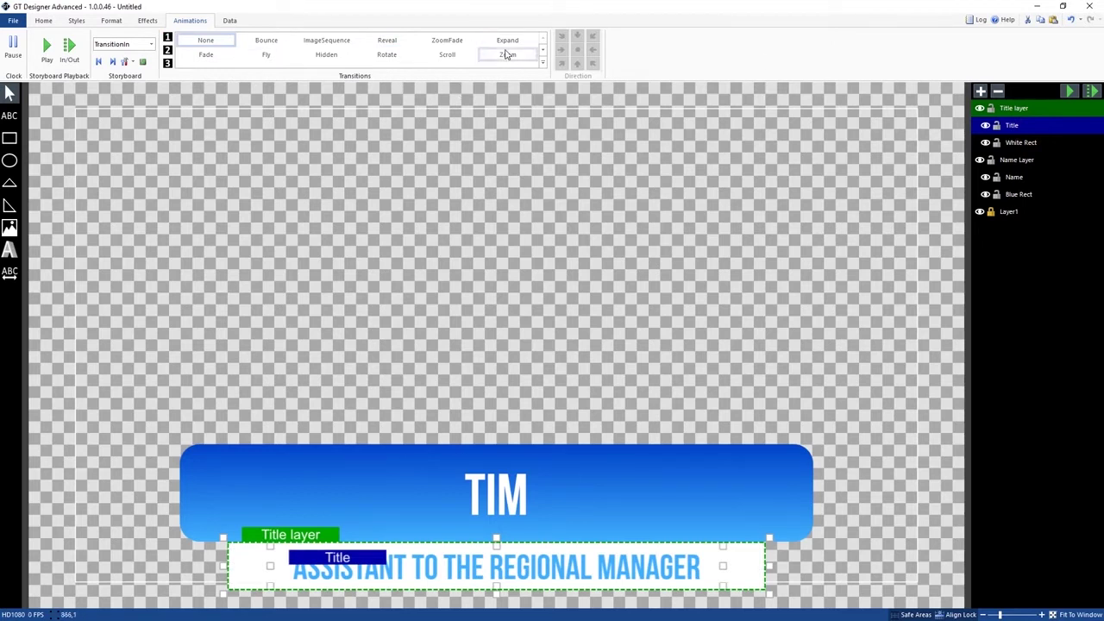
click(387, 41)
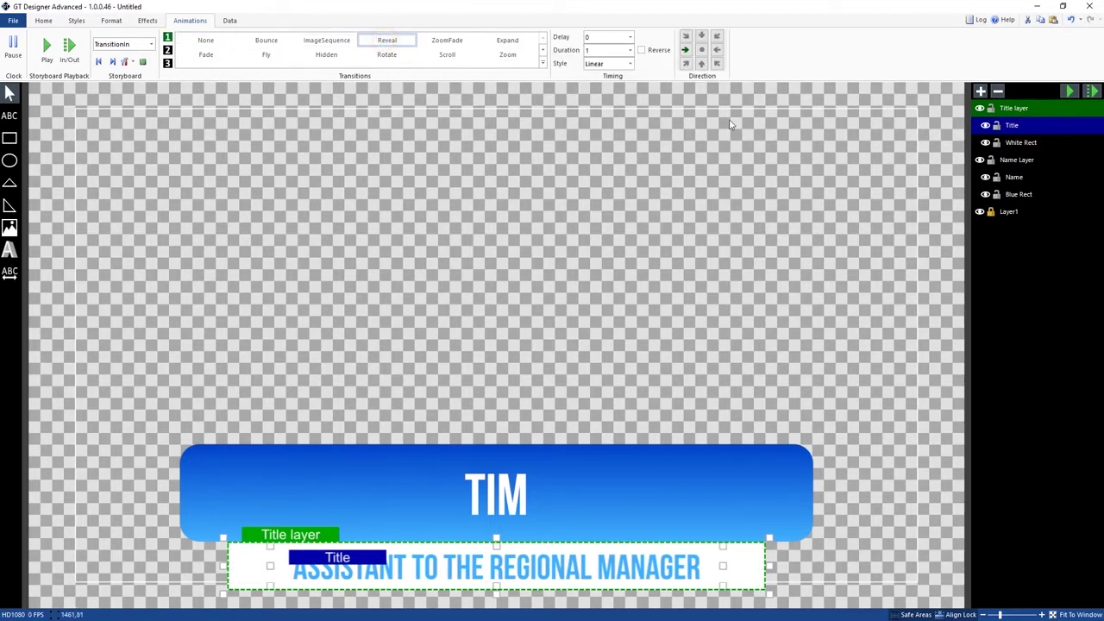
double_click(614, 39)
double_click(592, 50)
text(.43)
click(701, 50)
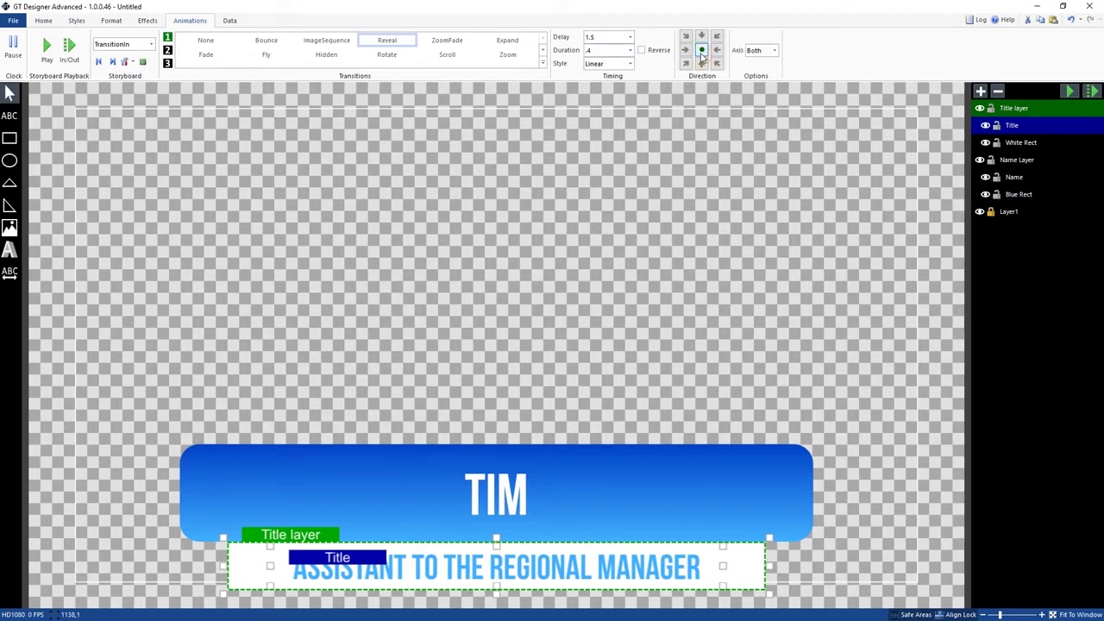
click(774, 50)
click(768, 76)
click(1093, 91)
- Look through Blue Rect's transition slots and examine the list of all animations
click(1033, 177)
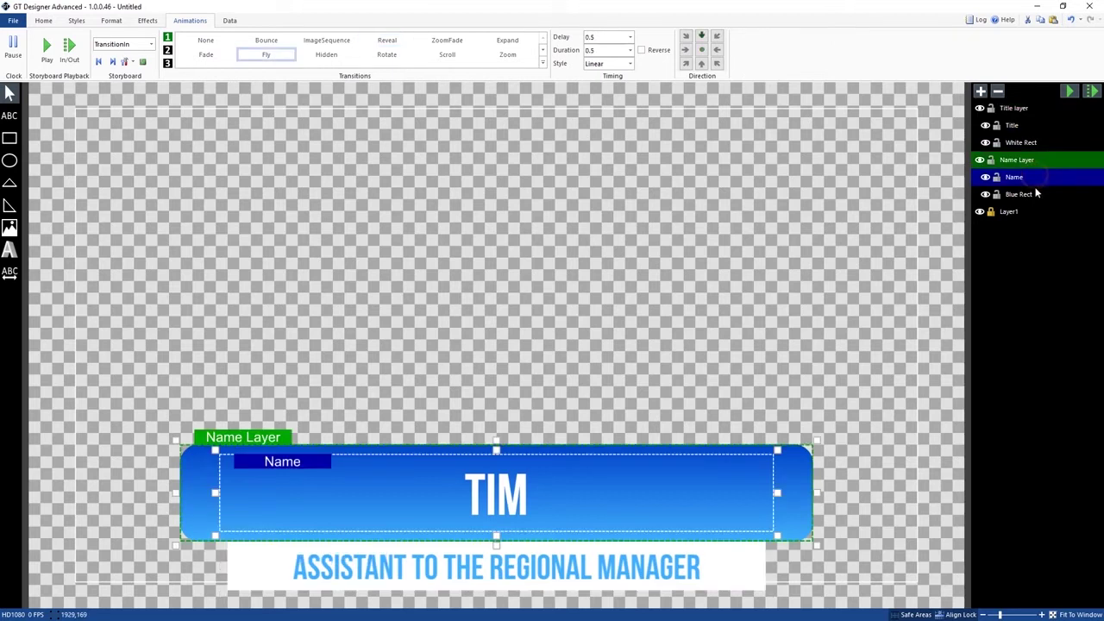
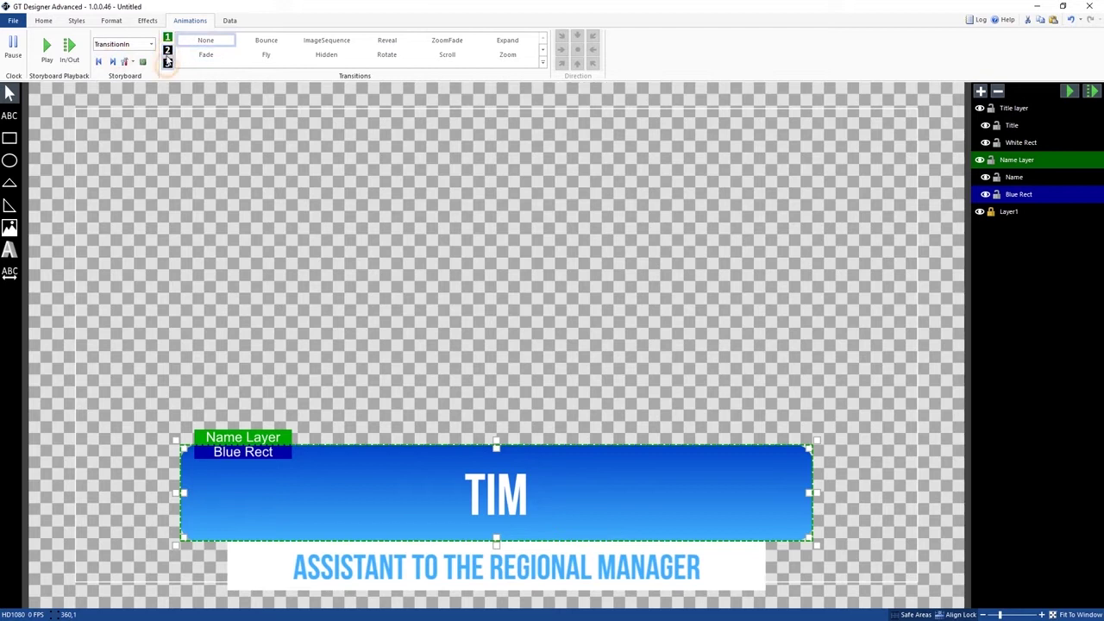
click(168, 50)
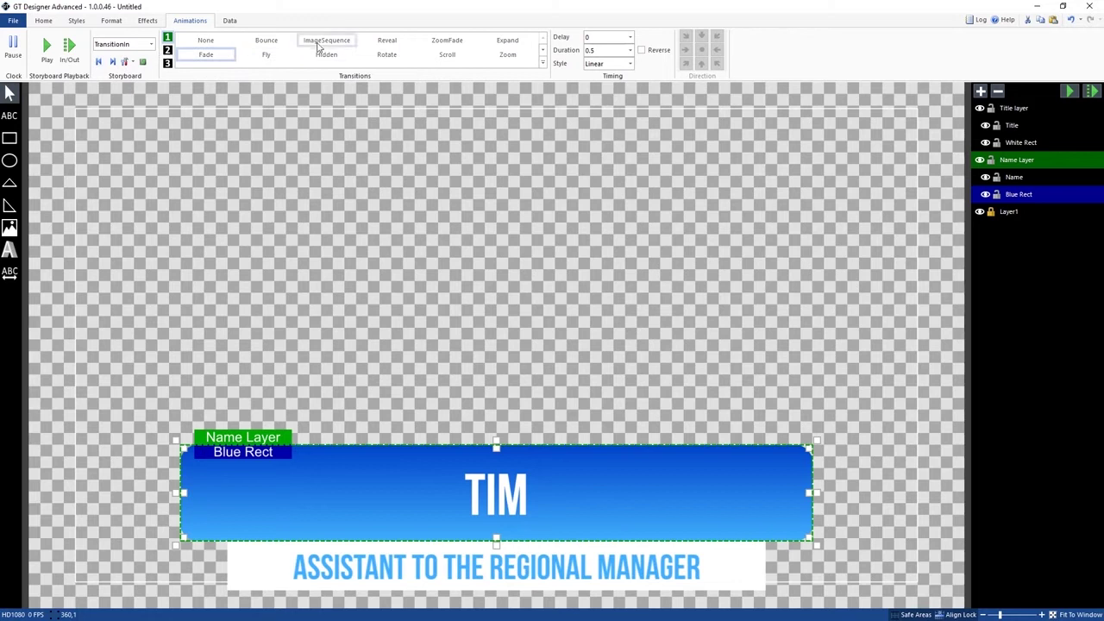
click(141, 63)
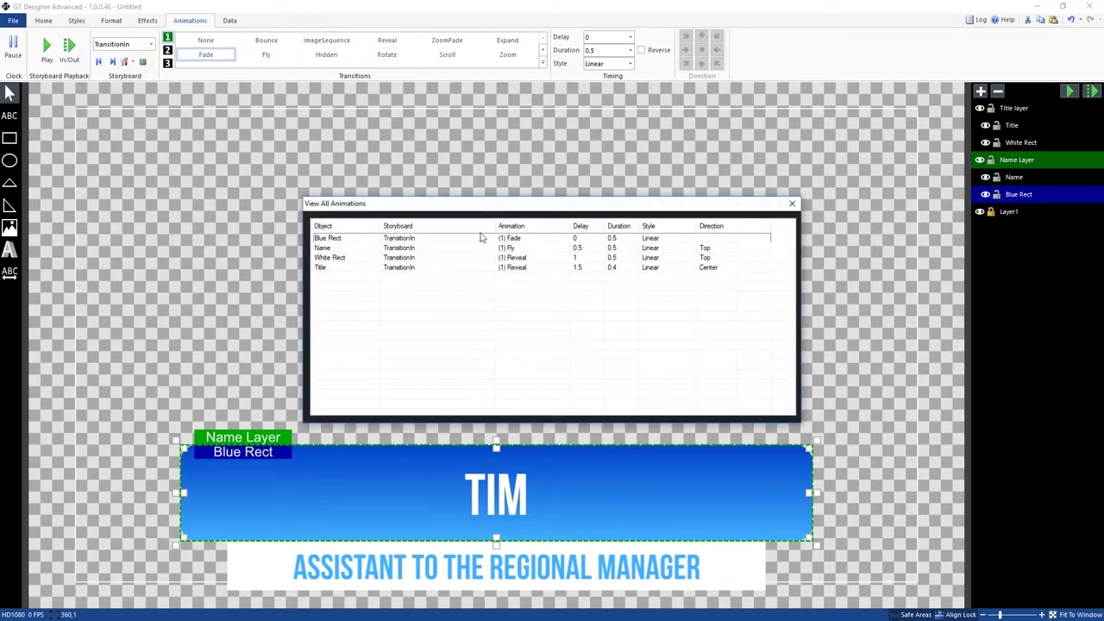
click(787, 205)
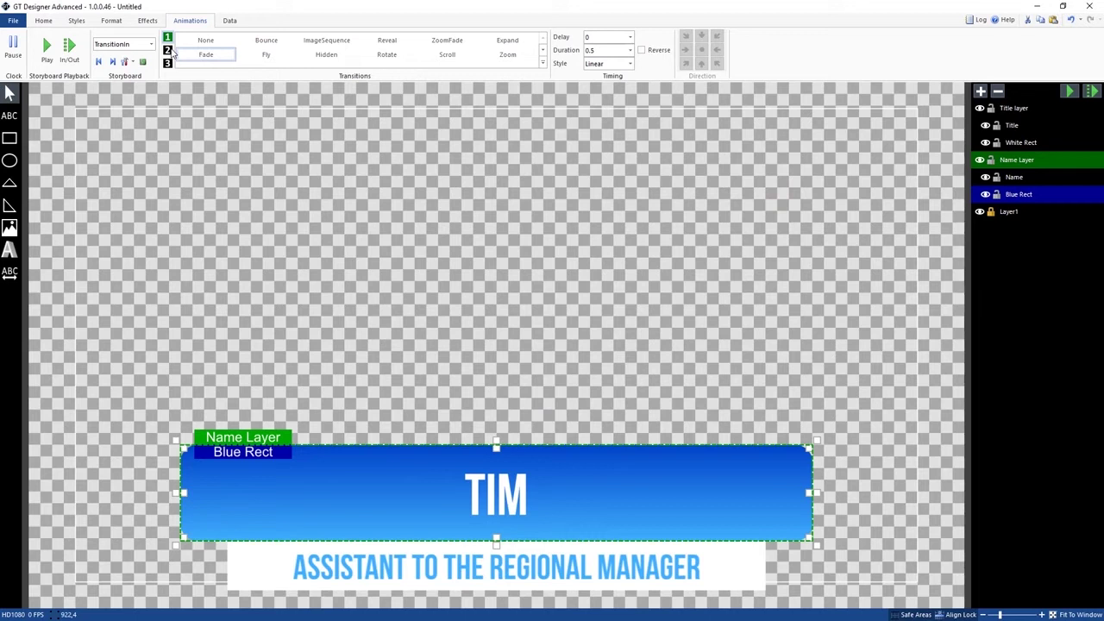
- Add a center-directed Rotate transition in Blue Rect's second transition slot and preview it with the Fade
click(168, 51)
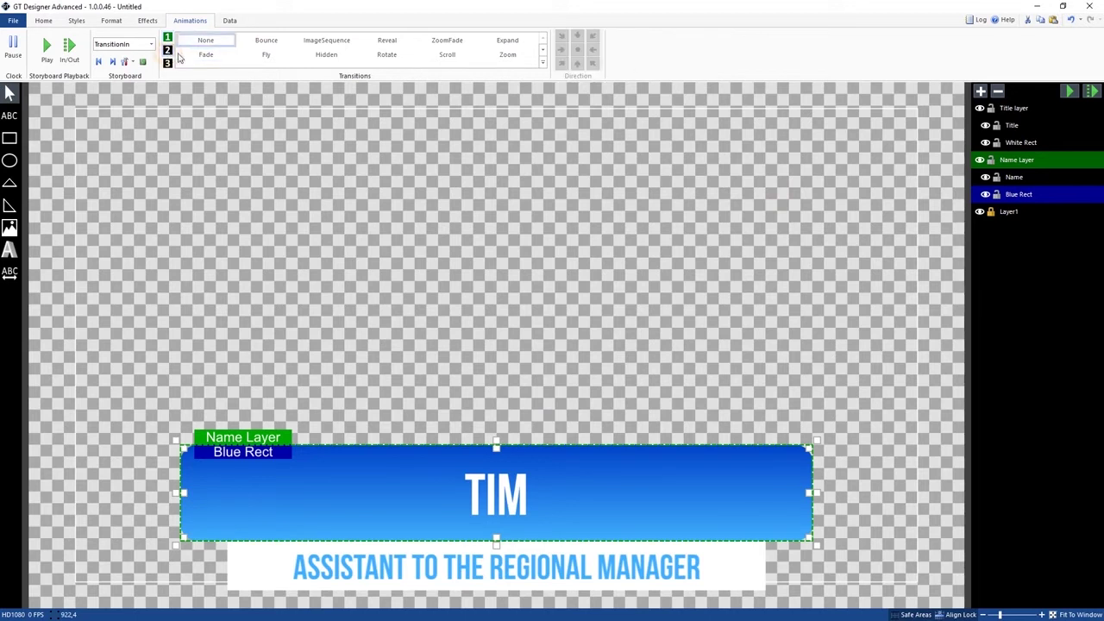
click(388, 55)
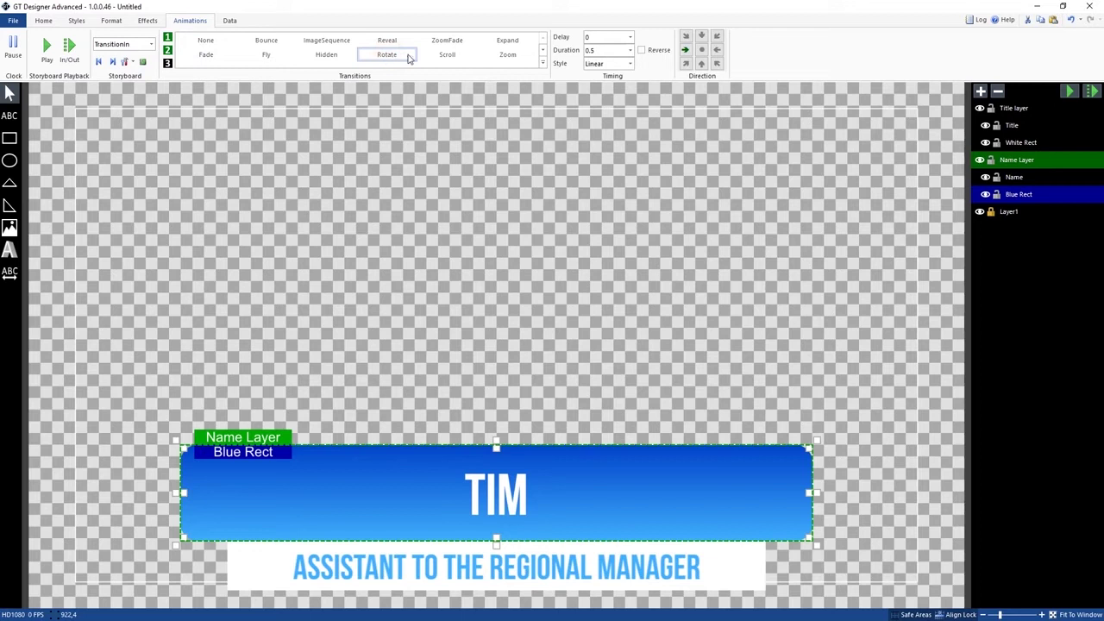
click(702, 54)
click(205, 55)
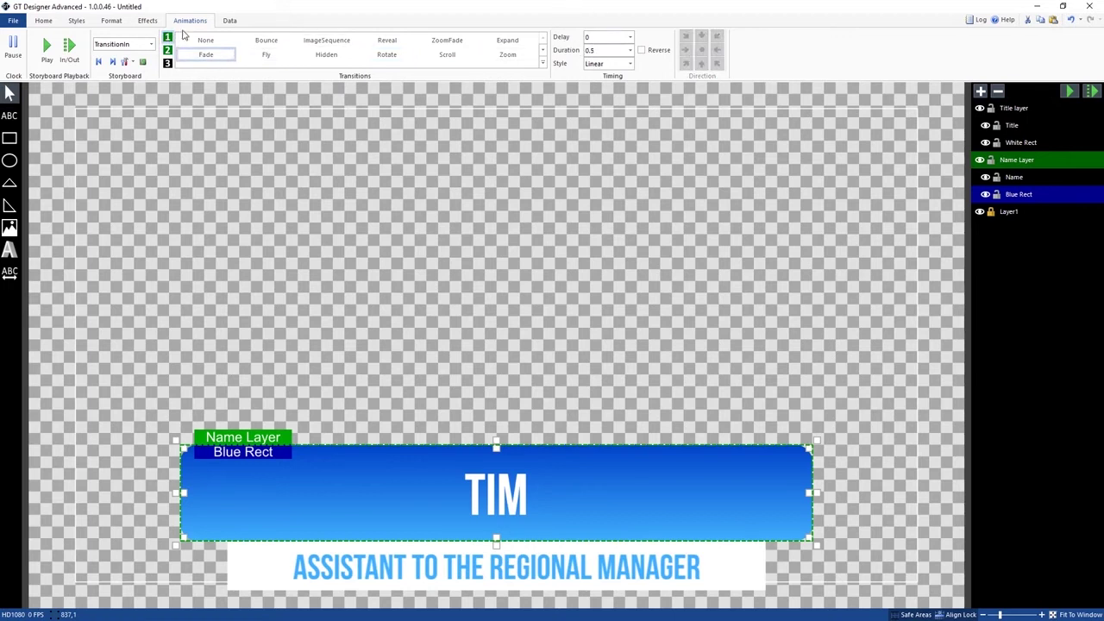
key(ctrl+z)
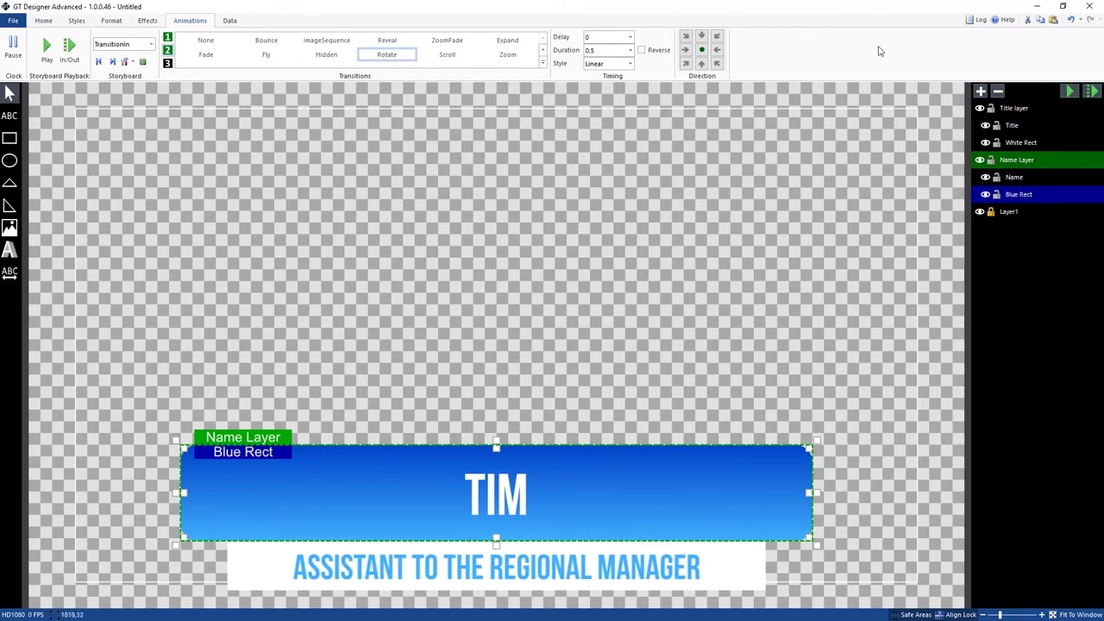
click(1092, 90)
- Delay Blue Rect's Rotate transition to 3, compare it with the Fade slot's timing, and preview the animation
double_click(604, 37)
click(167, 51)
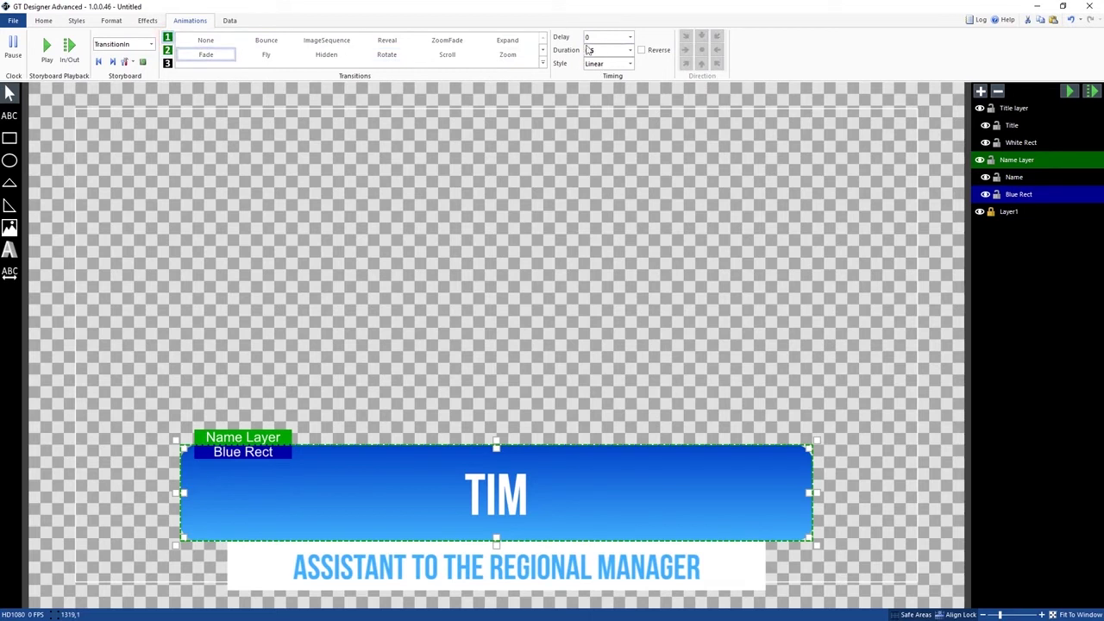
click(167, 50)
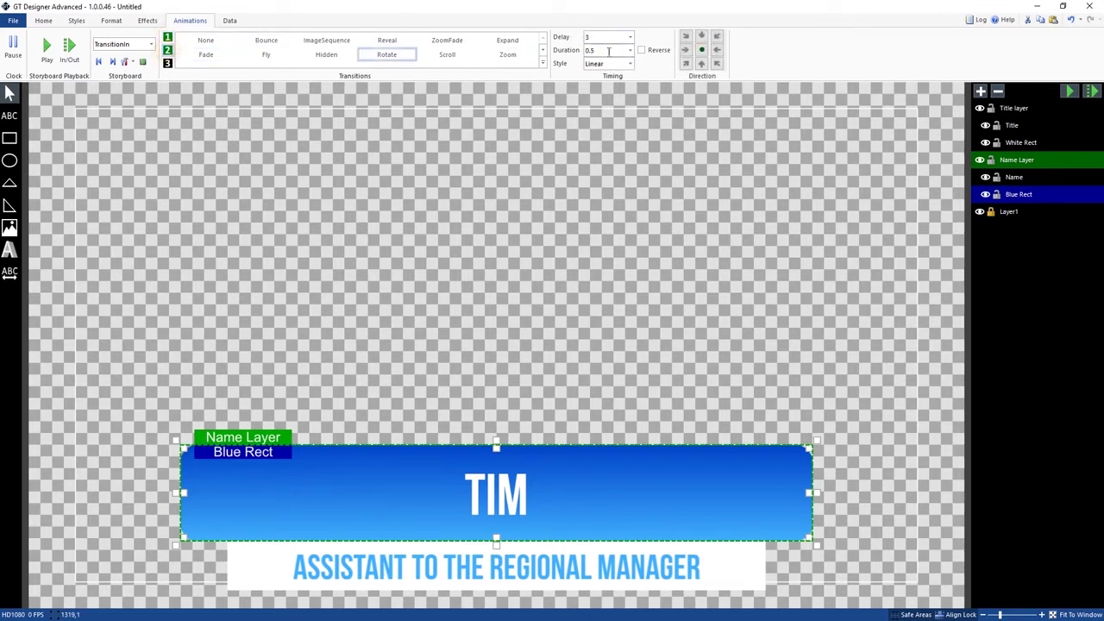
click(1091, 91)
- Select Name Layer and examine the list of available storyboards
click(1033, 162)
click(115, 45)
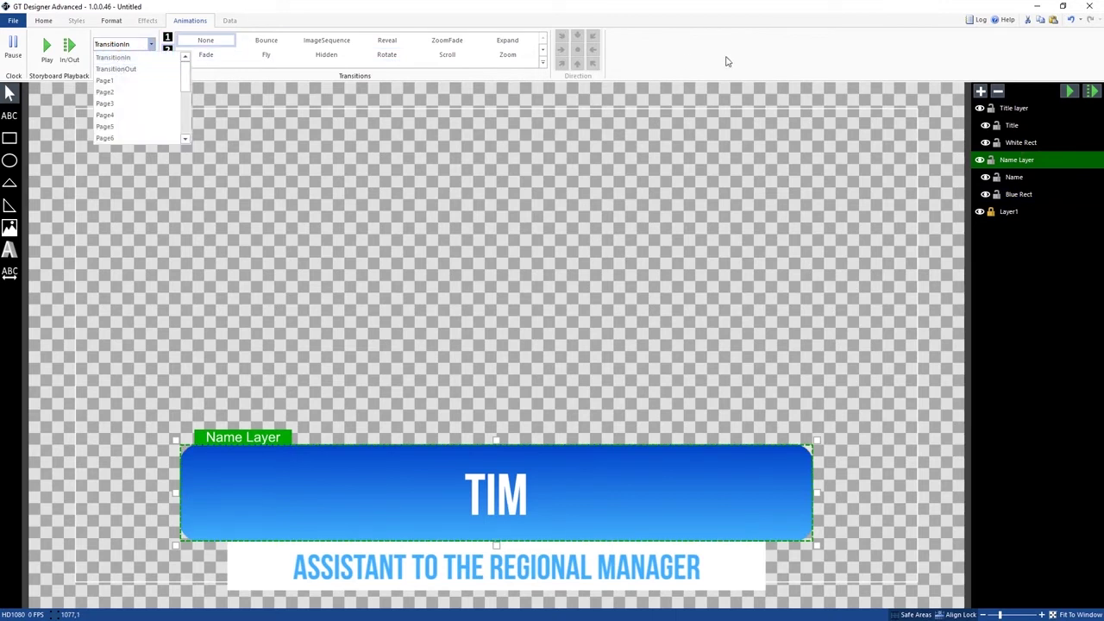
click(1016, 161)
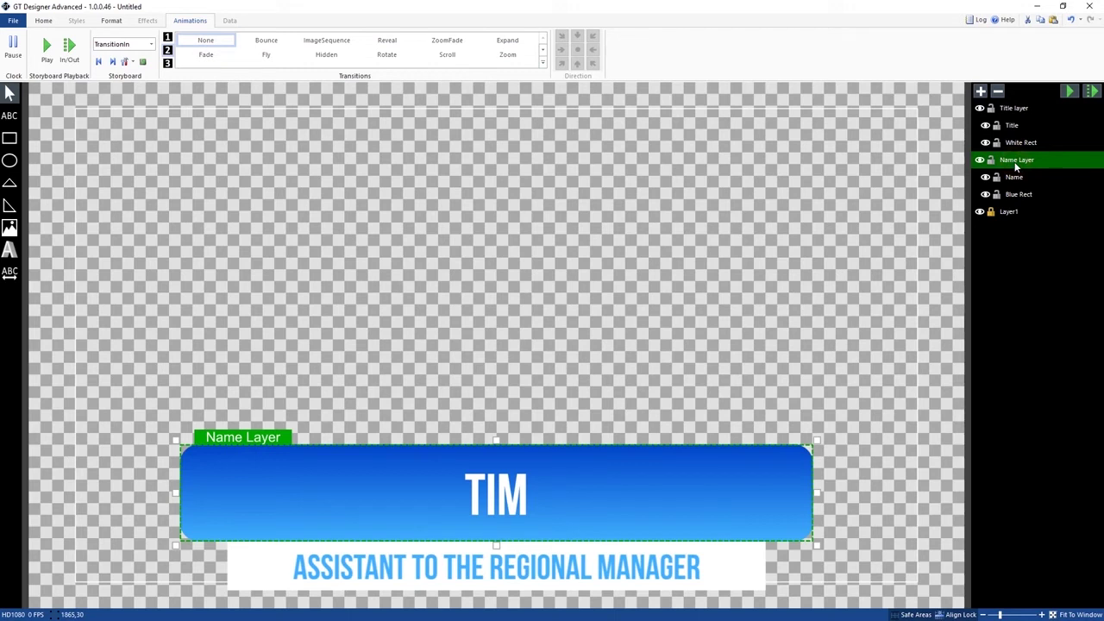
- Give Title layer a TransitionOut Reveal from the top with duration 0.5, and preview it
click(1018, 108)
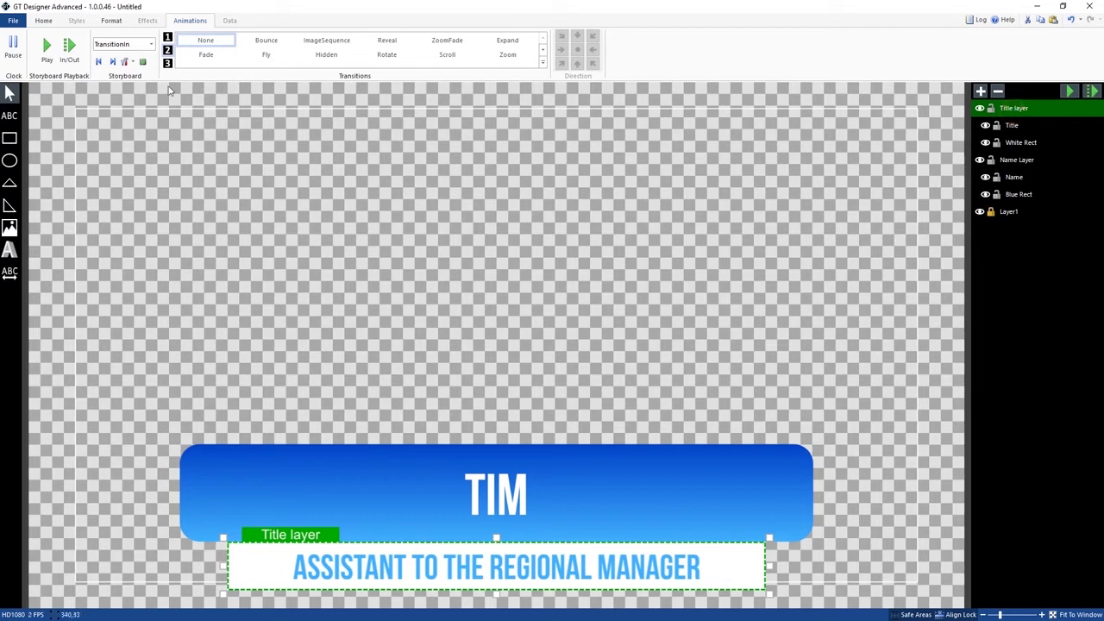
click(152, 44)
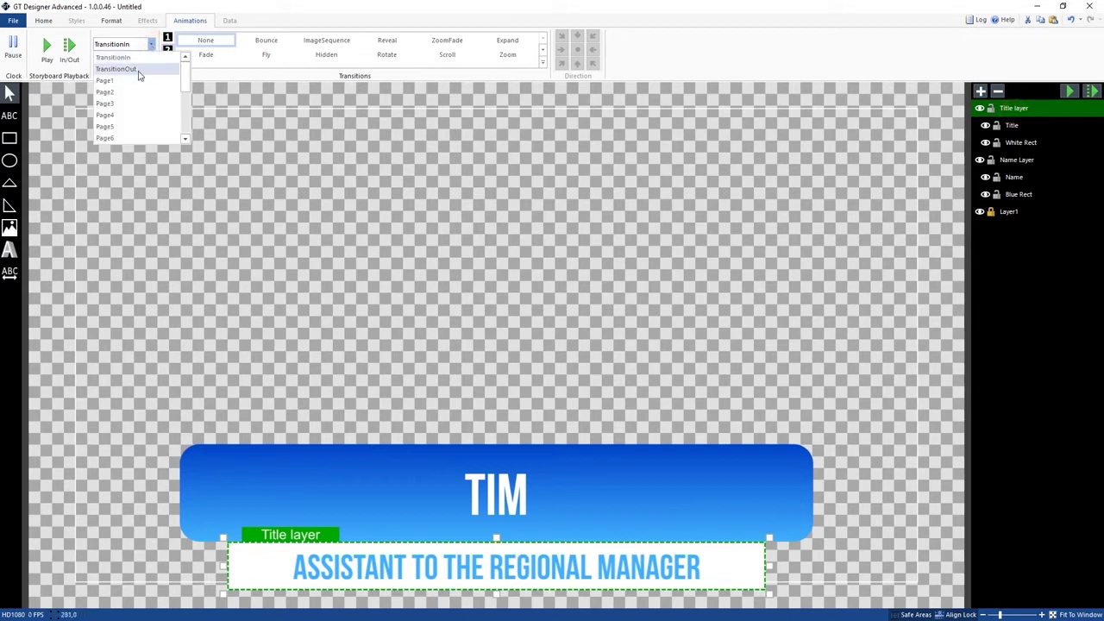
click(139, 71)
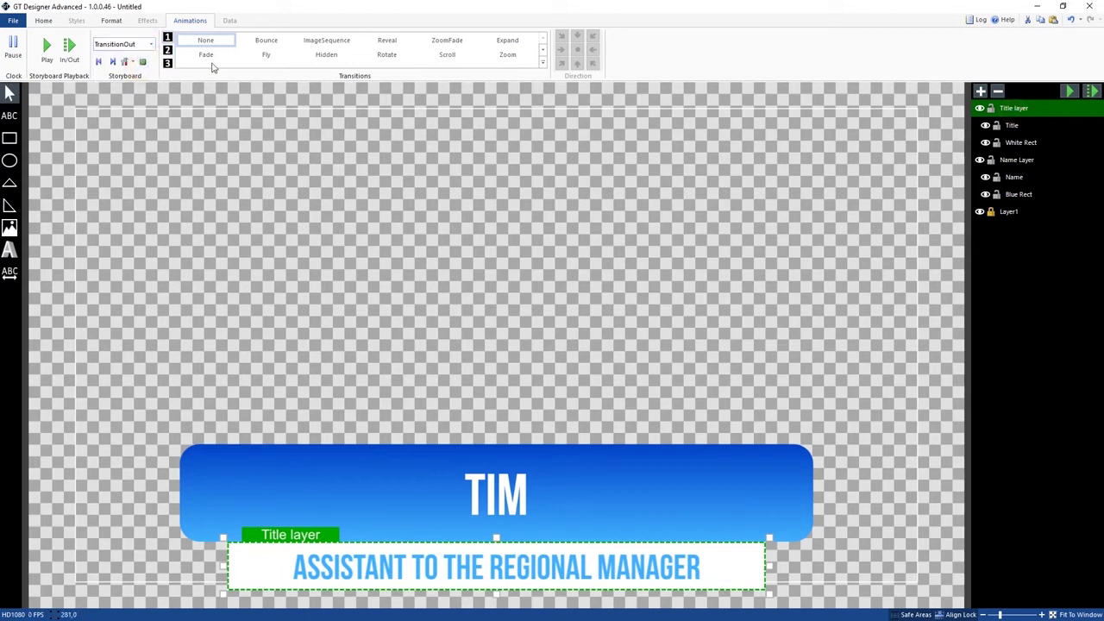
click(386, 42)
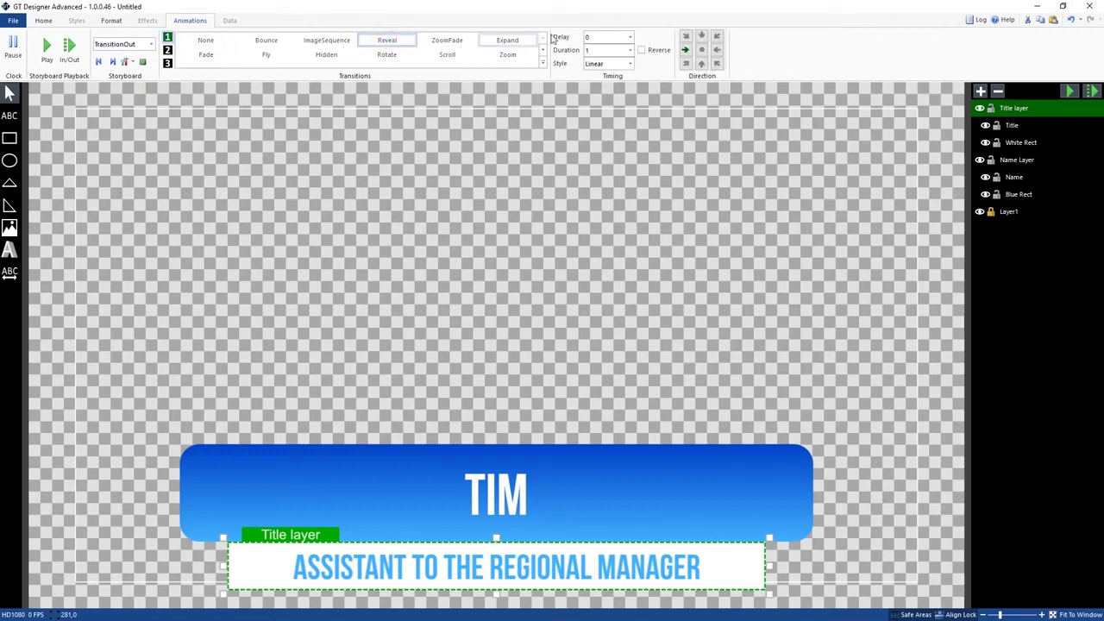
click(702, 35)
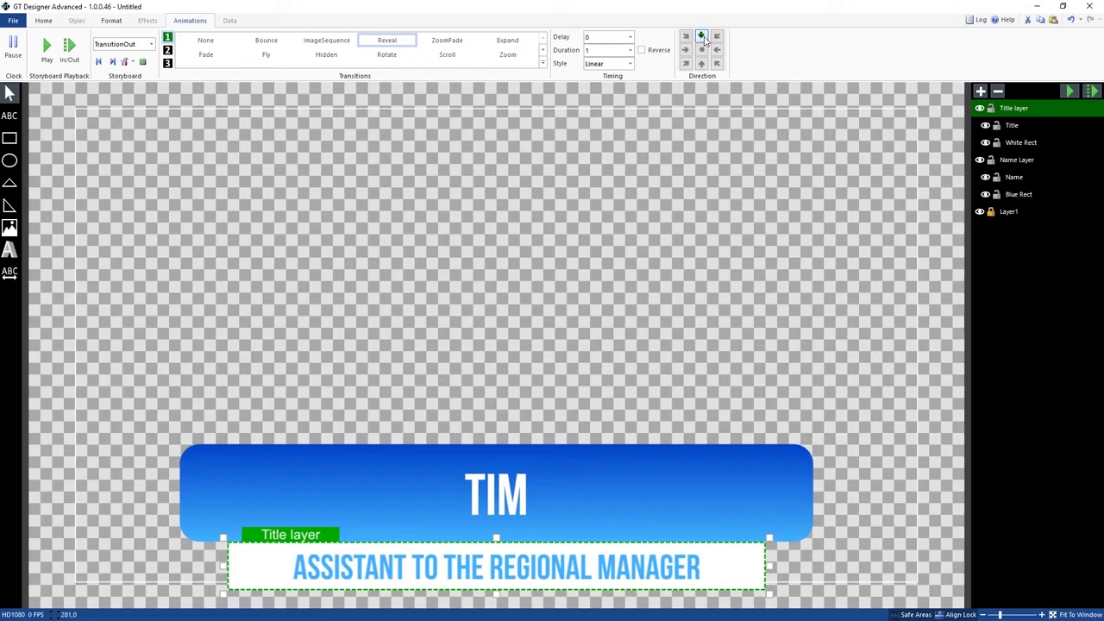
double_click(587, 49)
text(.5)
click(763, 63)
click(1092, 92)
- Give Name Layer a TransitionOut Reveal from the center on the X axis with delay 0.5, and preview it
click(1023, 161)
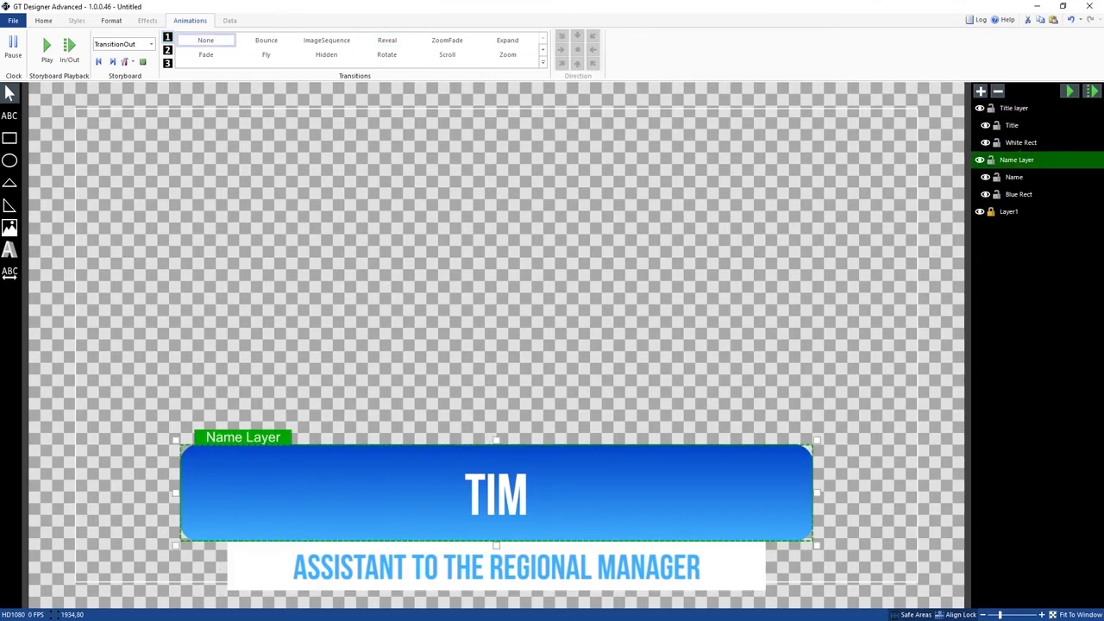
click(390, 41)
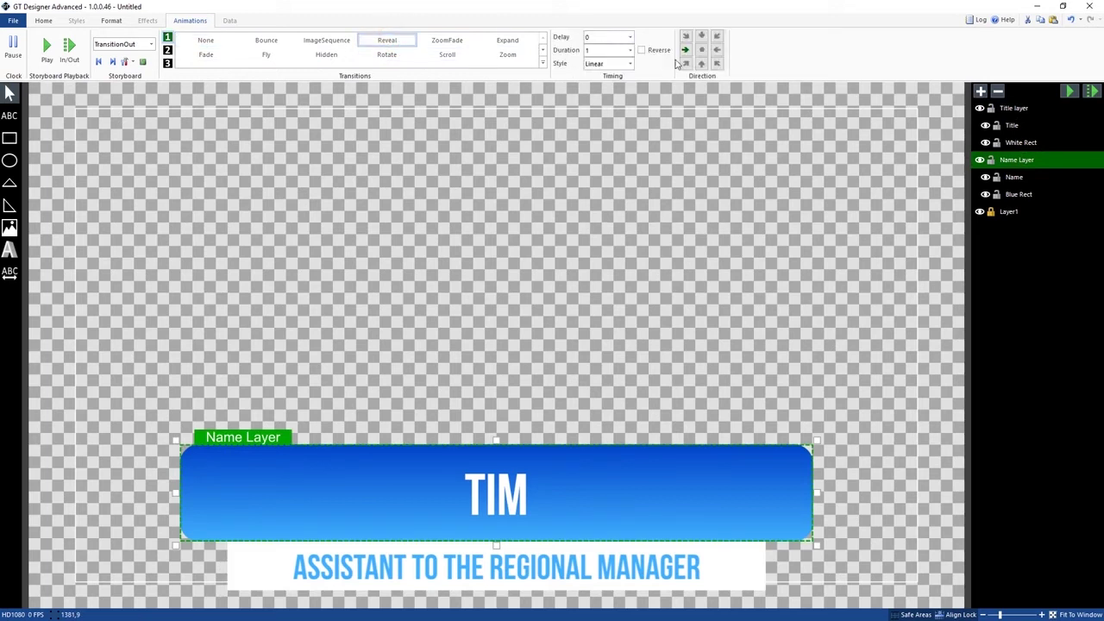
click(702, 50)
click(753, 50)
click(749, 75)
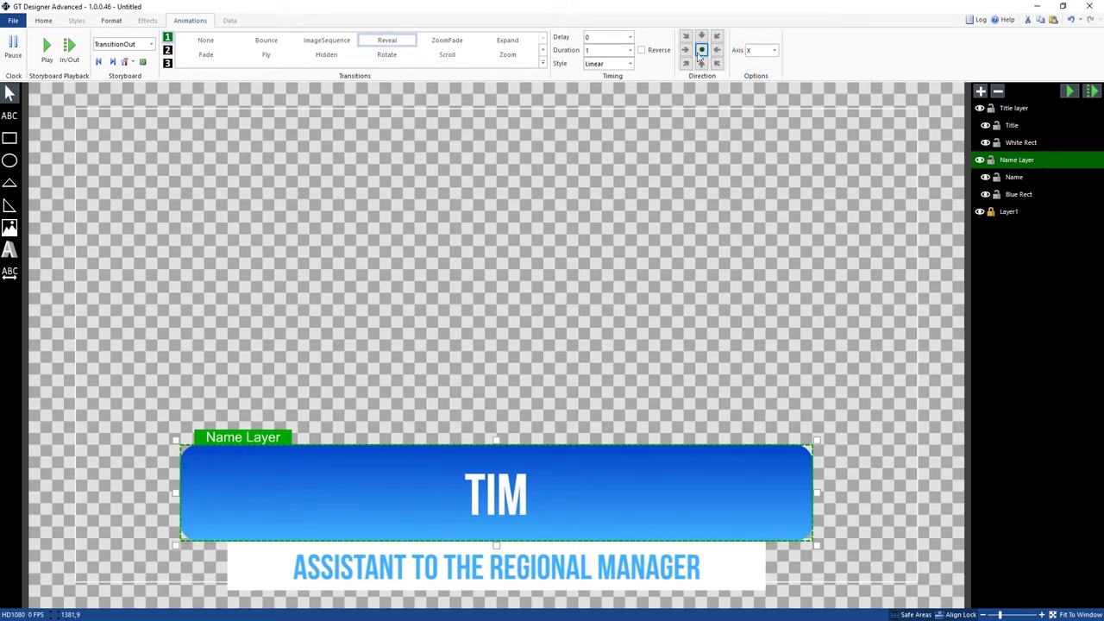
click(1069, 90)
click(609, 38)
click(1091, 90)
- Save the title in the GT Video folder under the file name Something
click(13, 20)
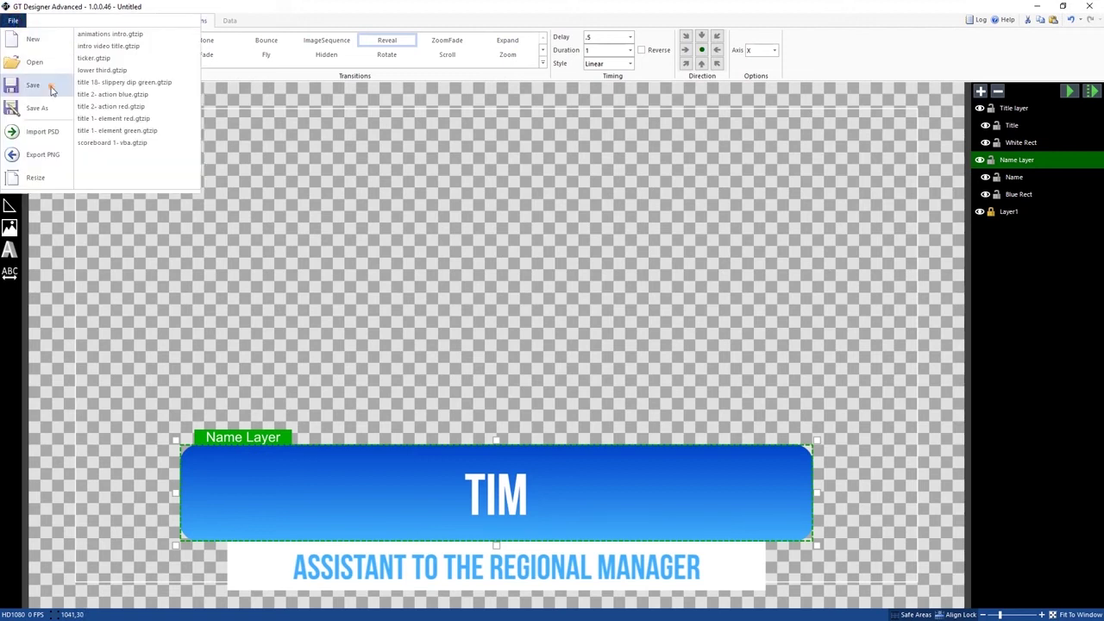
click(33, 85)
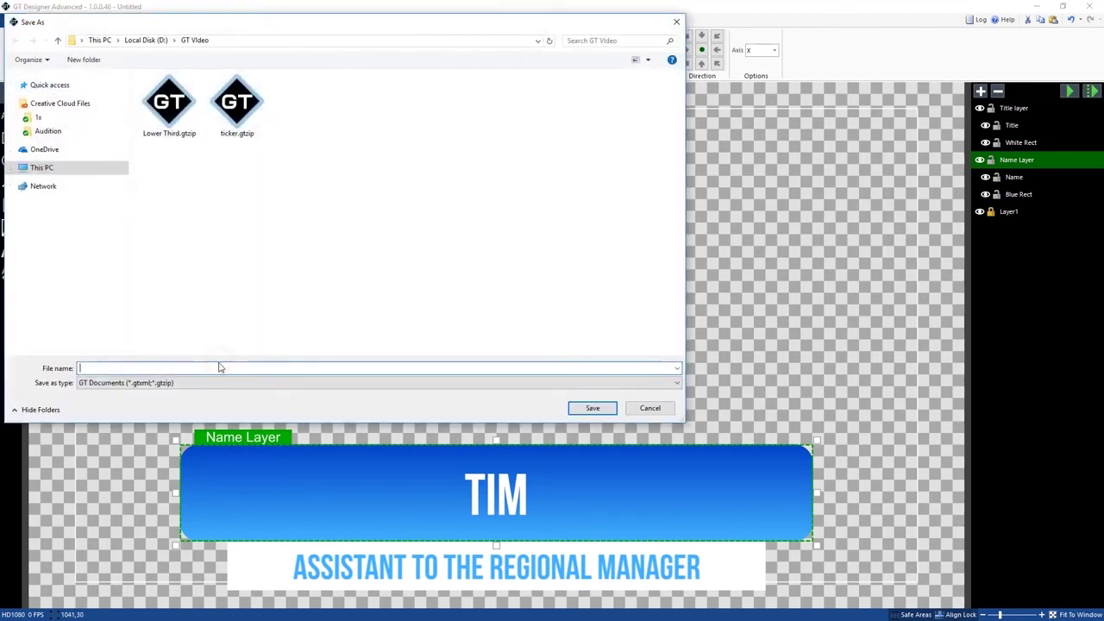
text(Something)
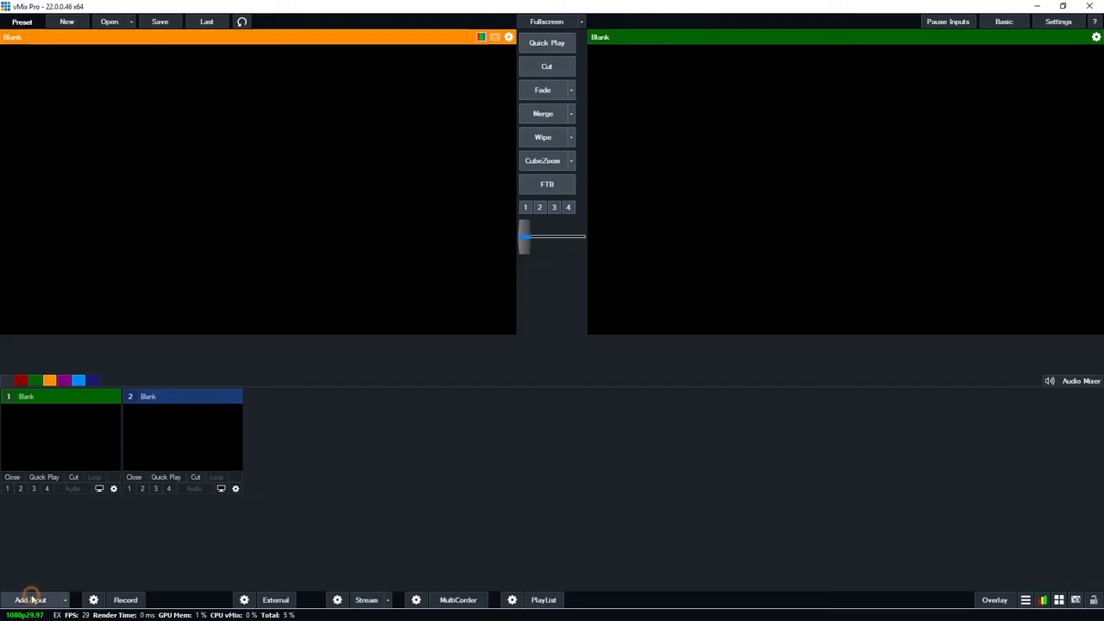
- Switch to vMix, add the recent title "something" as an input, and check its text field order in the Title Editor
click(32, 600)
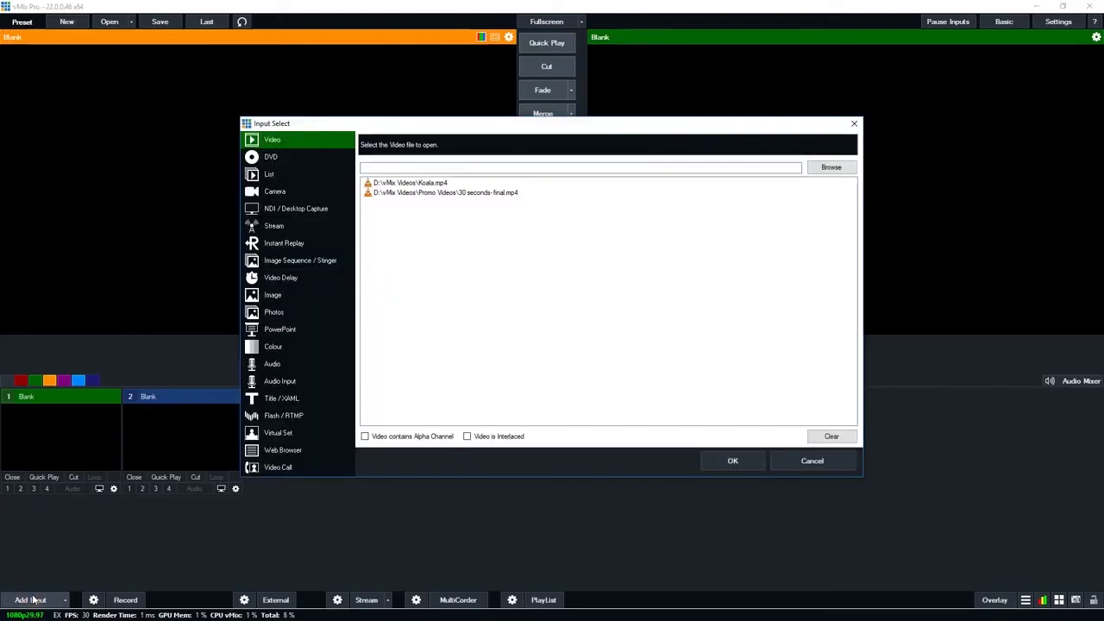
click(294, 398)
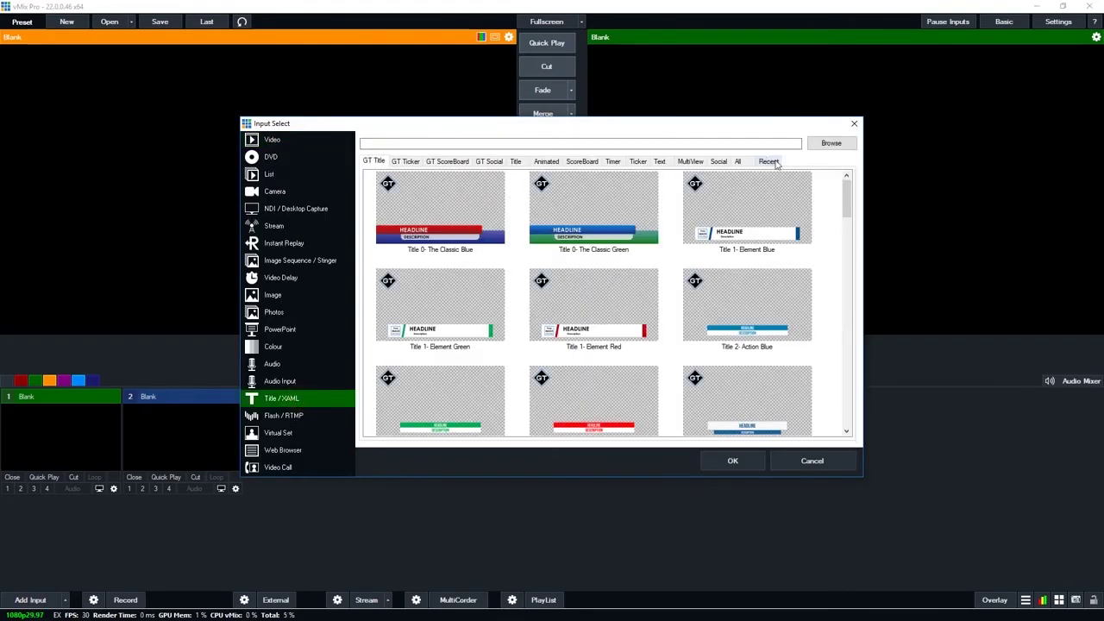
click(775, 163)
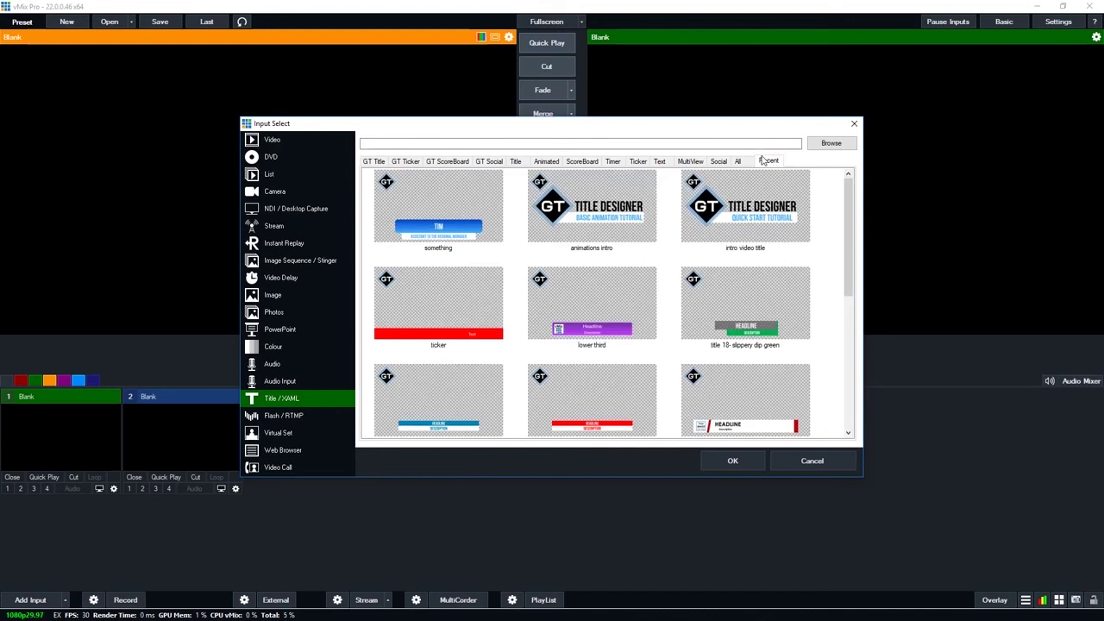
click(447, 223)
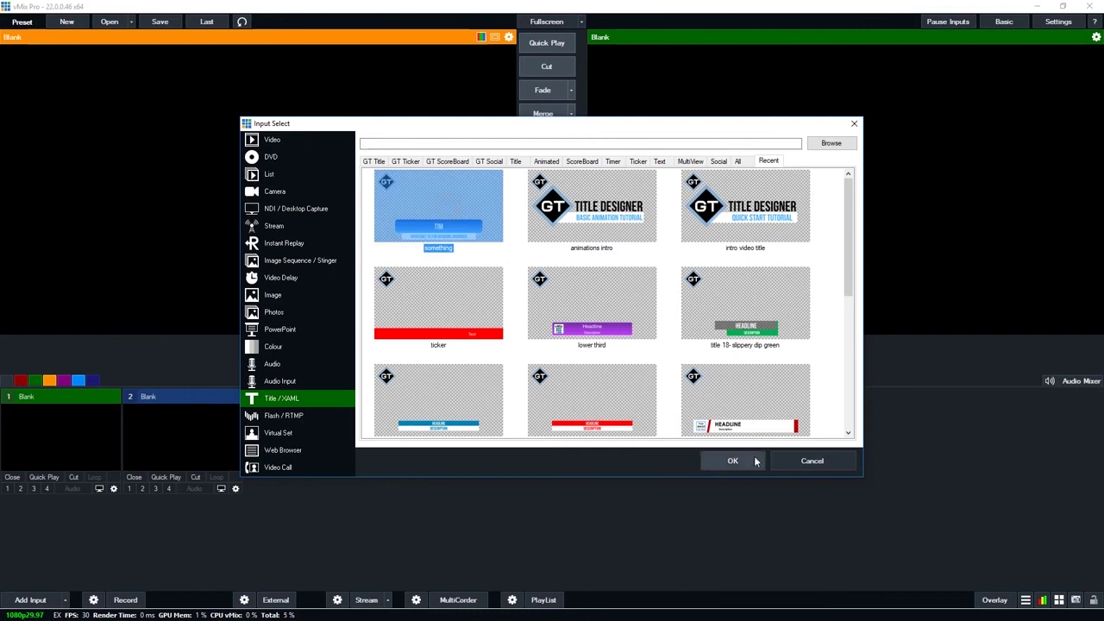
click(714, 460)
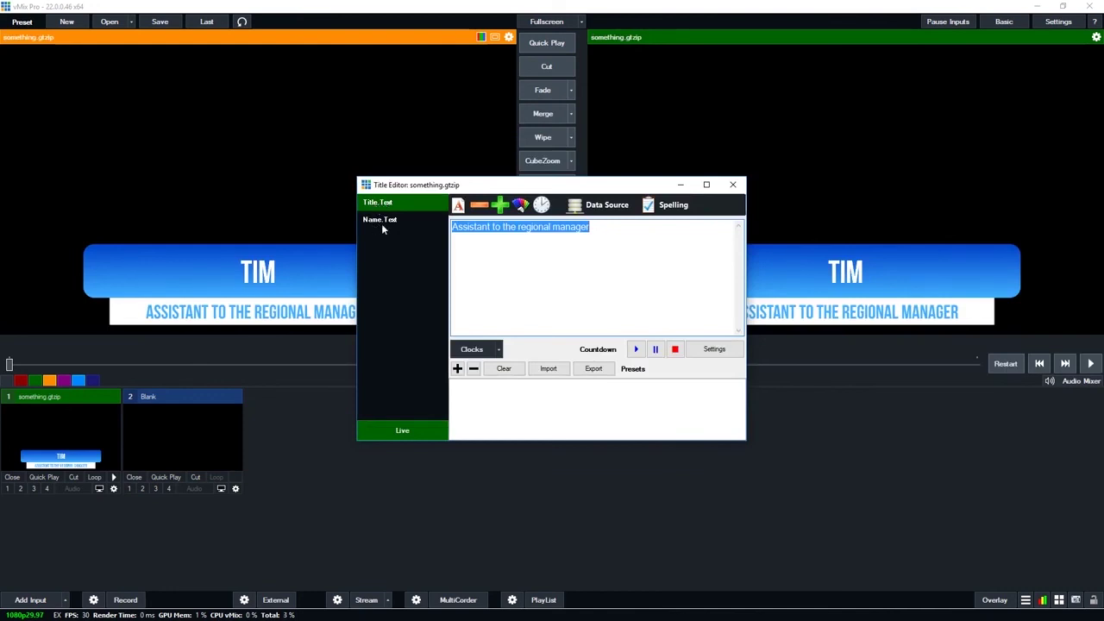
click(732, 184)
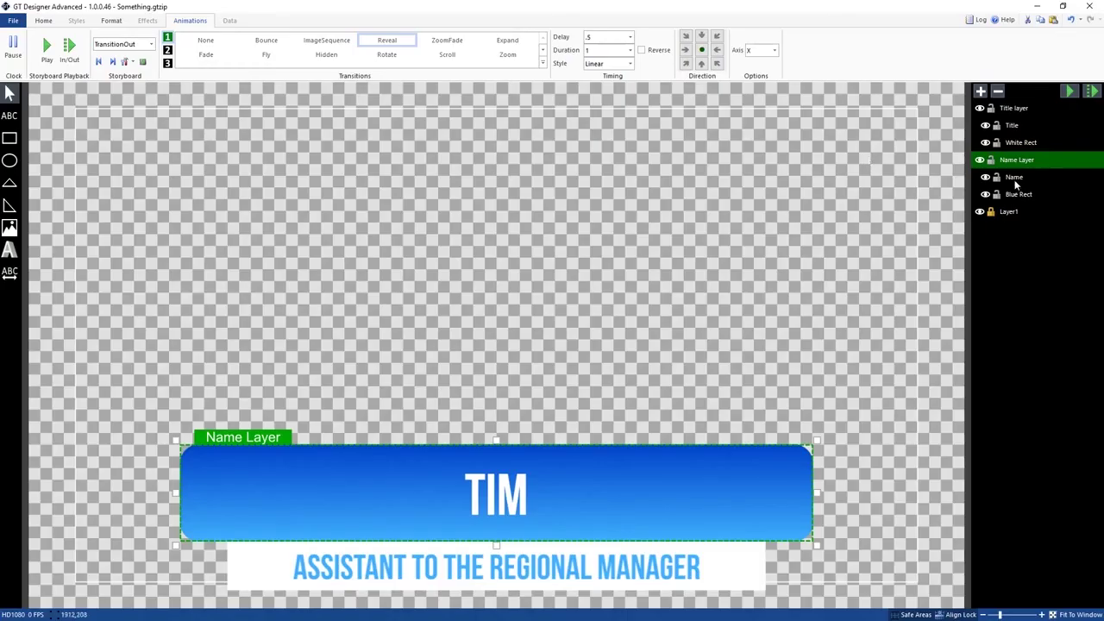
- Switch back to GT Designer, move Name Layer above Title layer in the layer order, and save the title
click(1013, 161)
drag(1012, 128, 1013, 109)
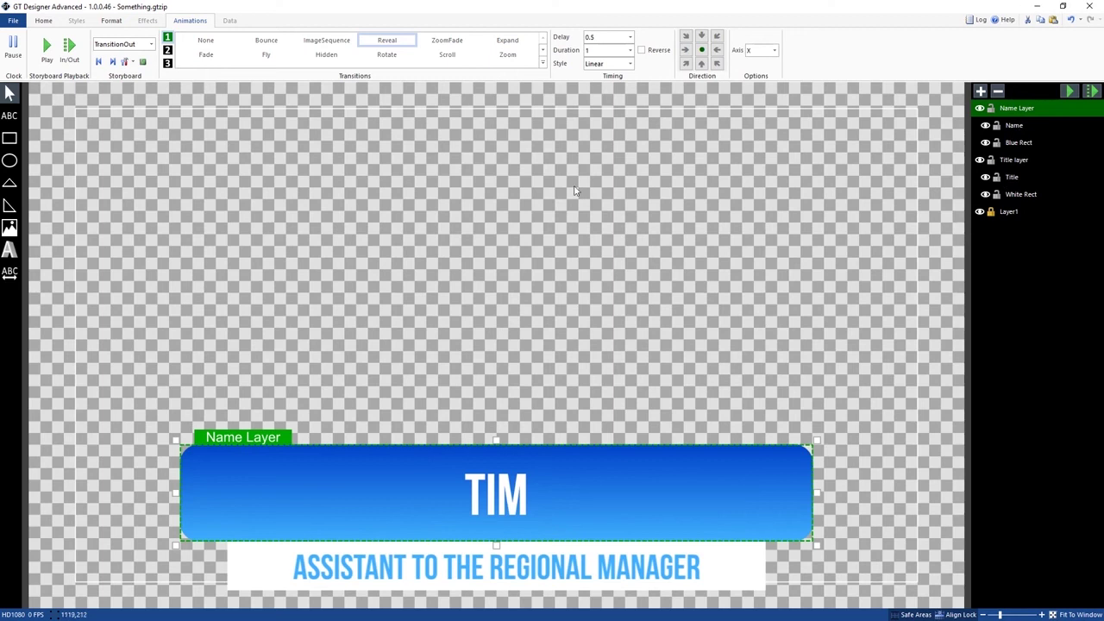
click(13, 19)
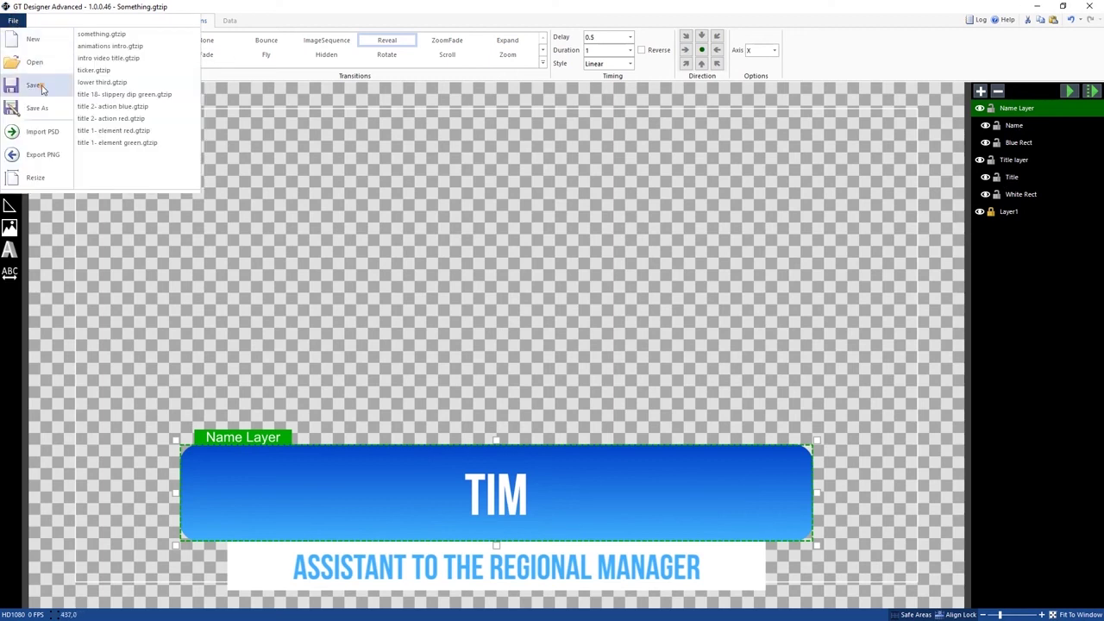
click(41, 88)
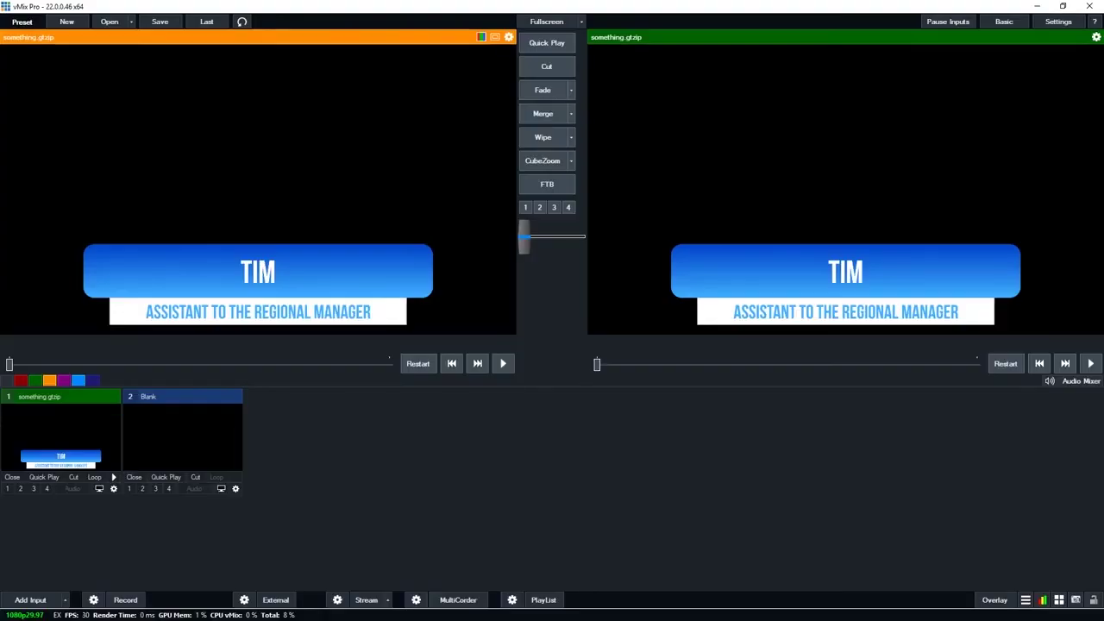
- Switch to vMix, reload the something.gtzip input, and check its text field order in the Title Editor
right_click(65, 428)
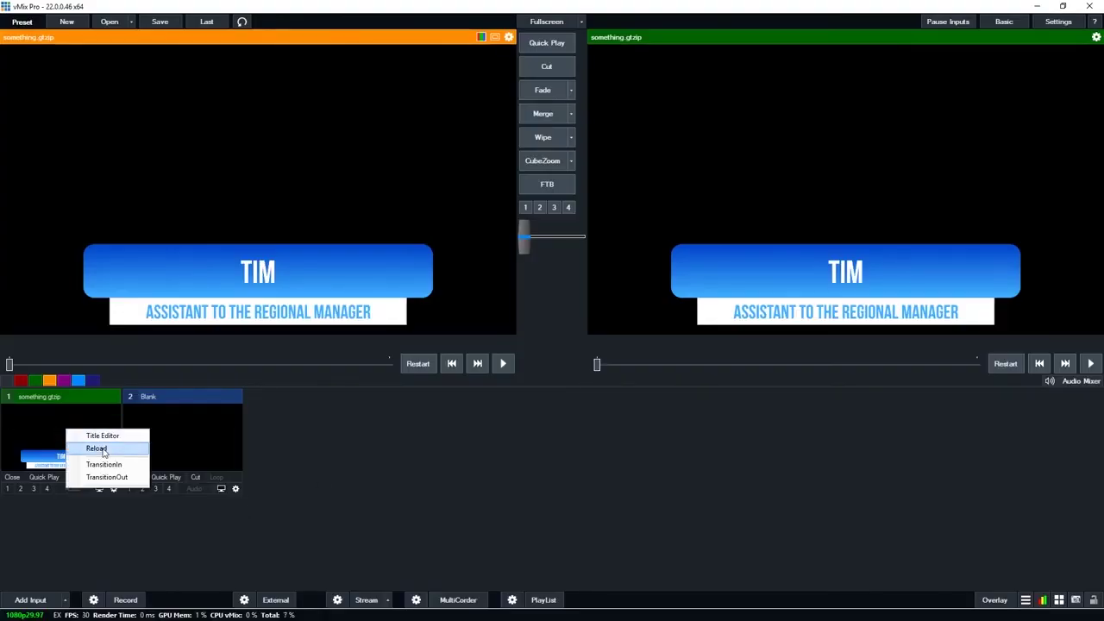
click(104, 448)
right_click(102, 448)
click(118, 447)
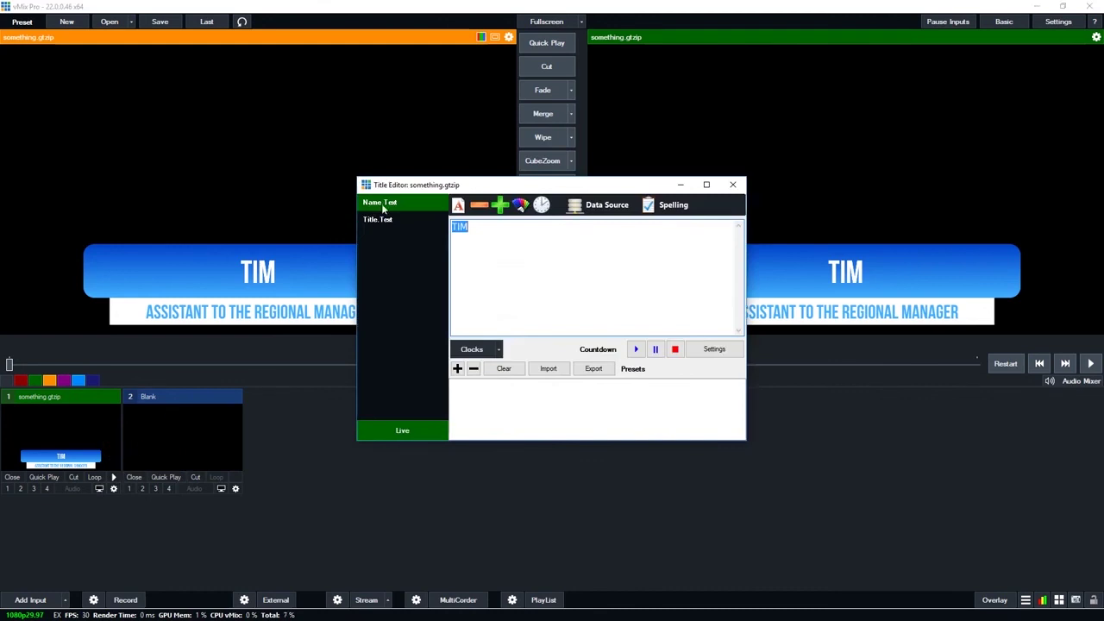
drag(524, 190, 528, 224)
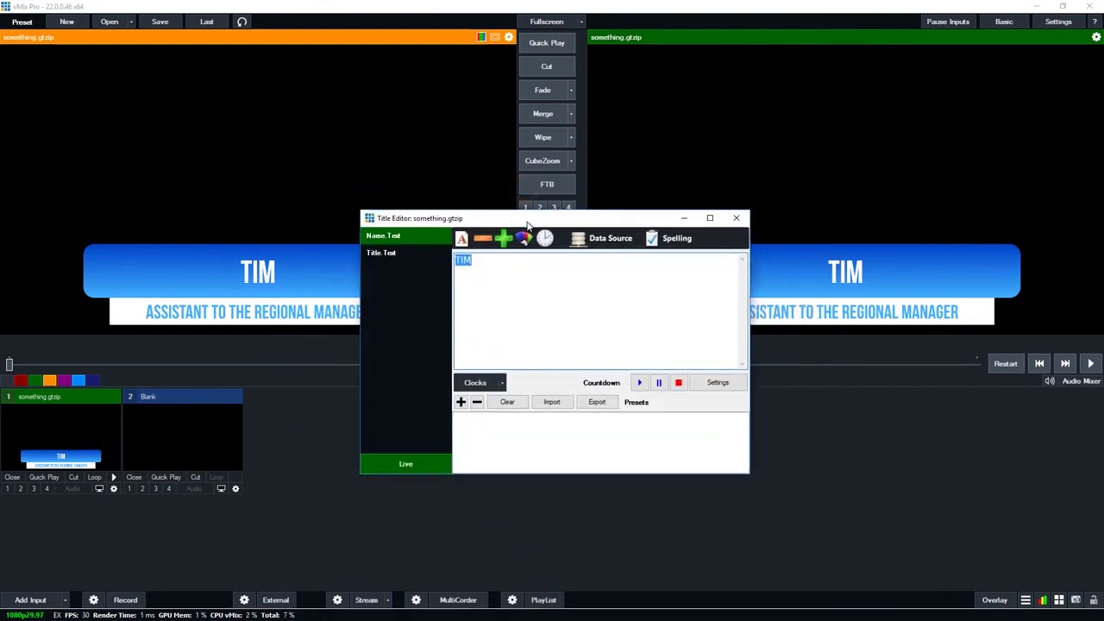
click(736, 217)
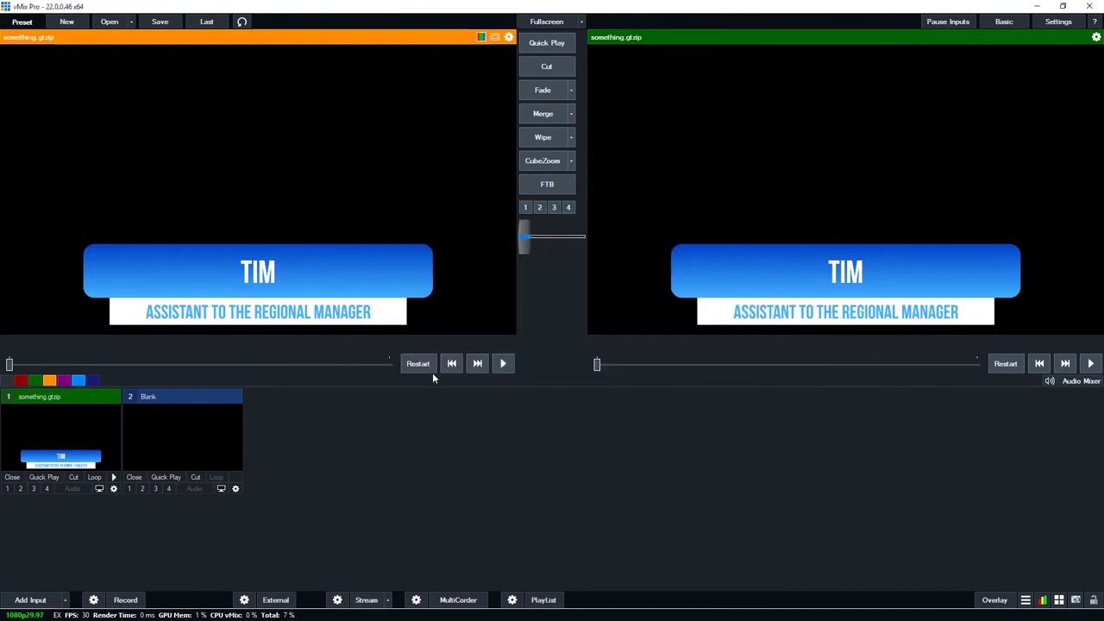
- Set the transition effect of overlay 1 to Cut in the overlay settings
click(995, 600)
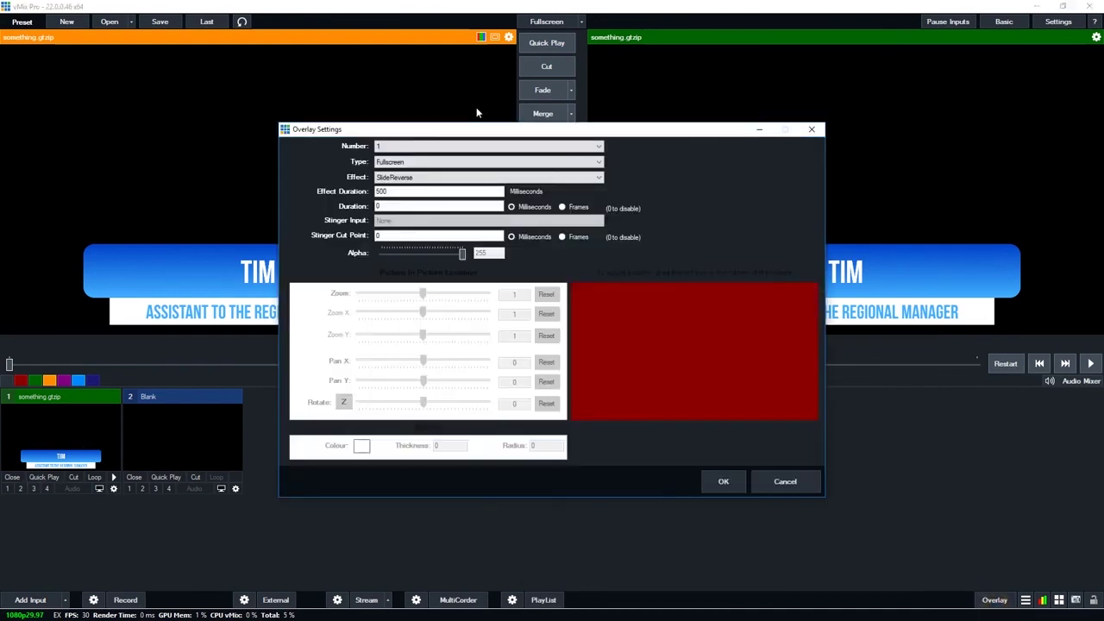
click(398, 177)
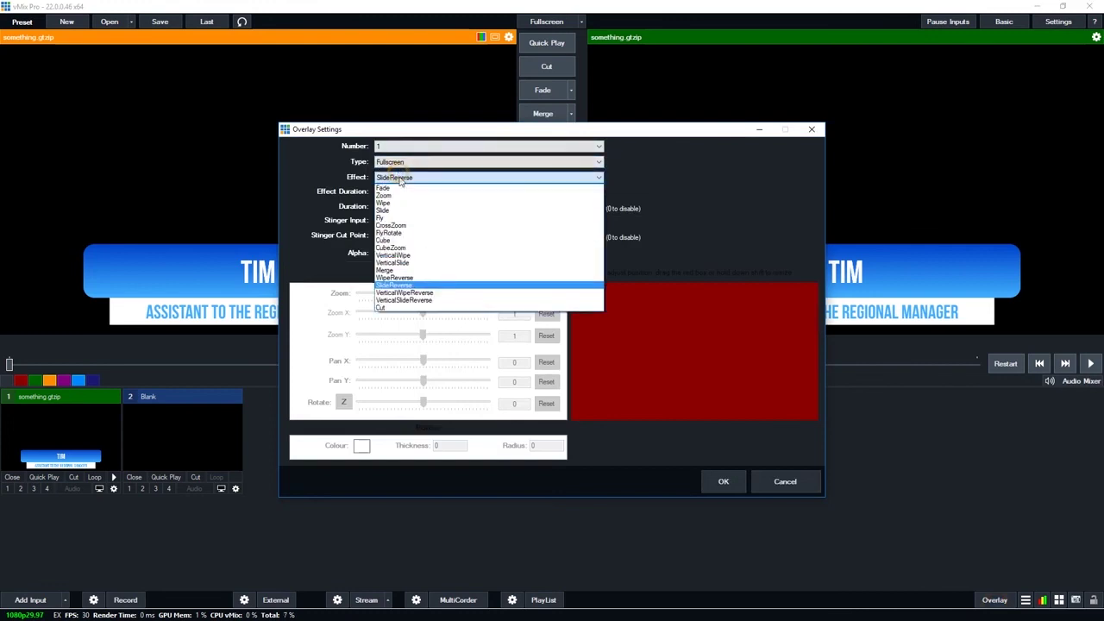
click(391, 308)
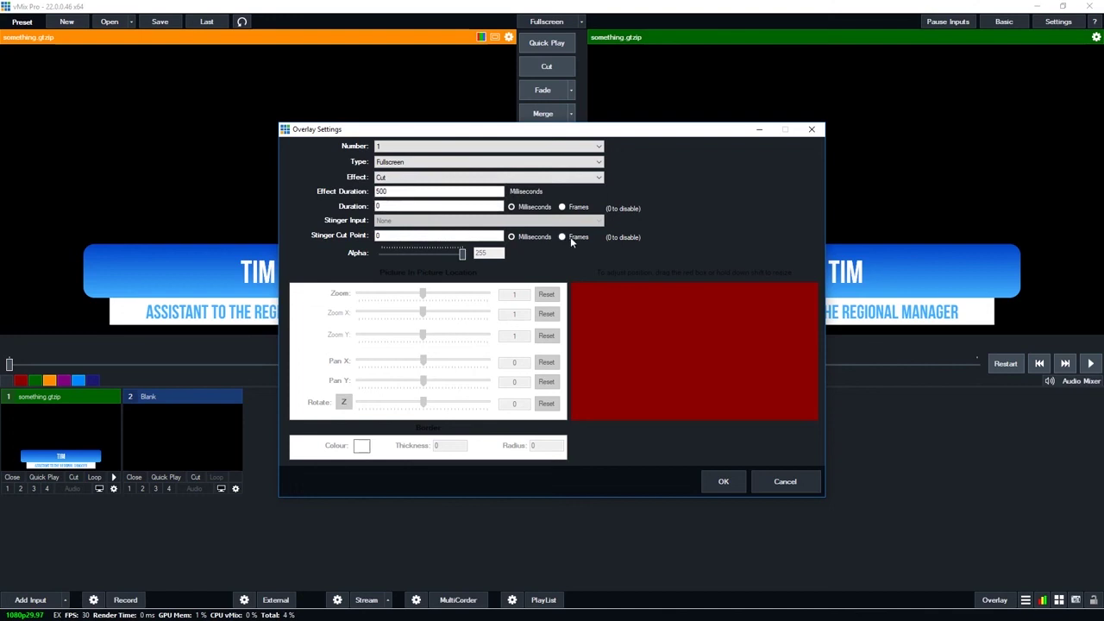
click(397, 177)
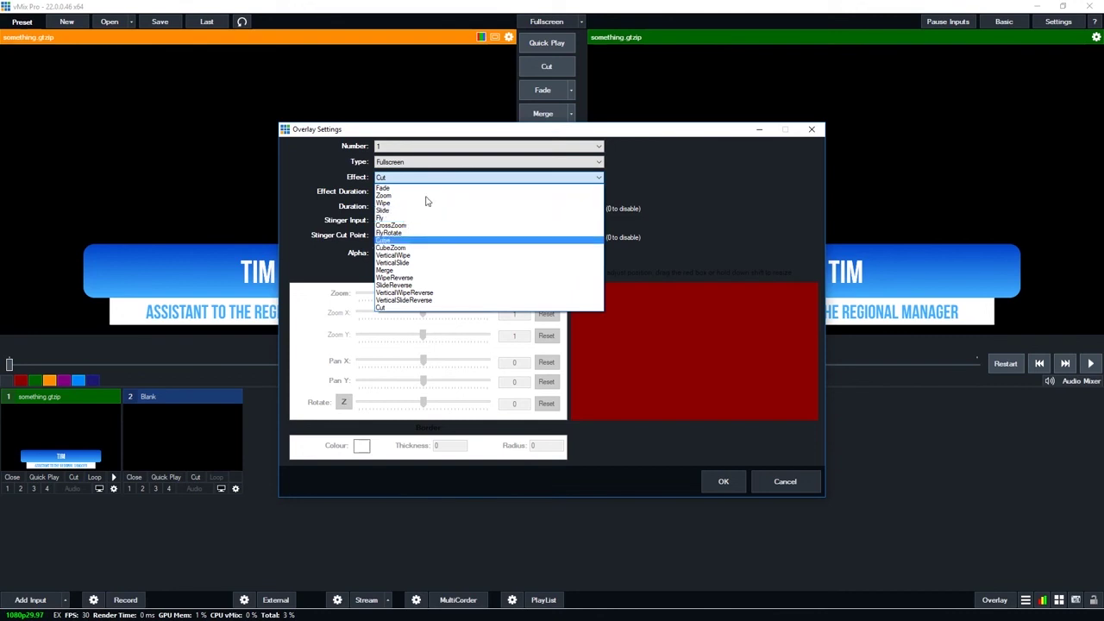
click(401, 306)
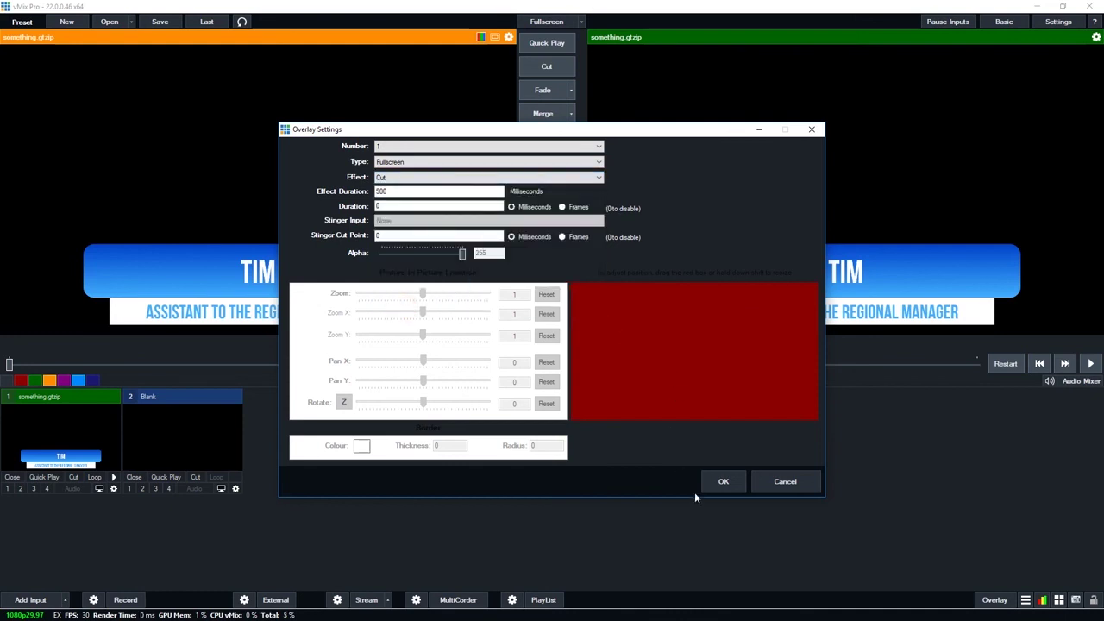
click(722, 481)
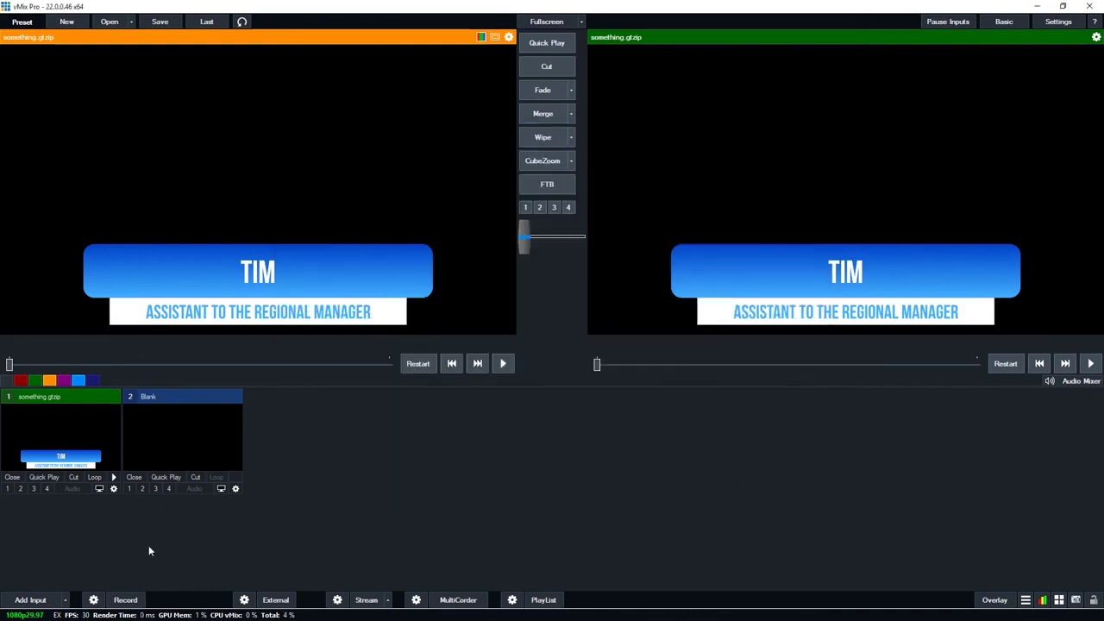
- Add the Koala.mp4 video and put it live with the something.gtzip title over it on overlay channel 1
click(30, 600)
click(422, 183)
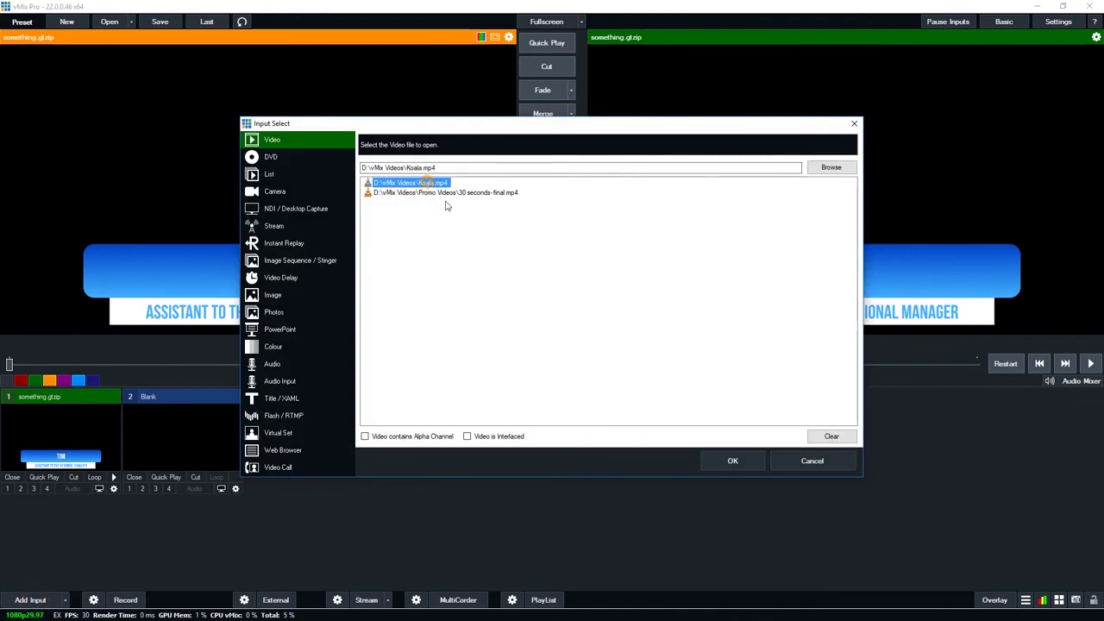
click(729, 461)
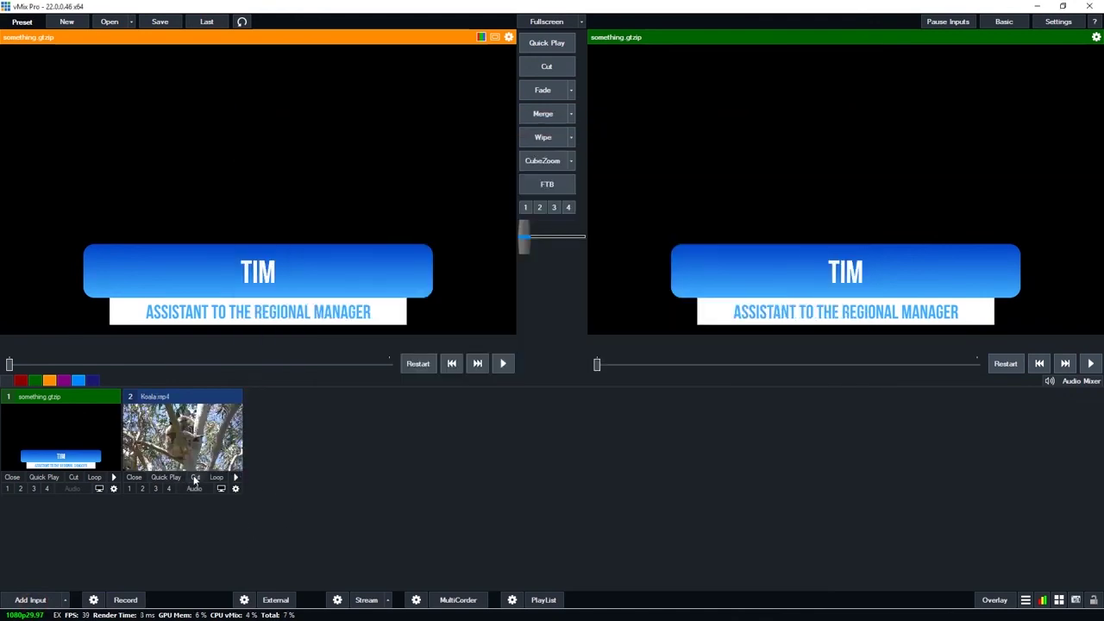
click(195, 477)
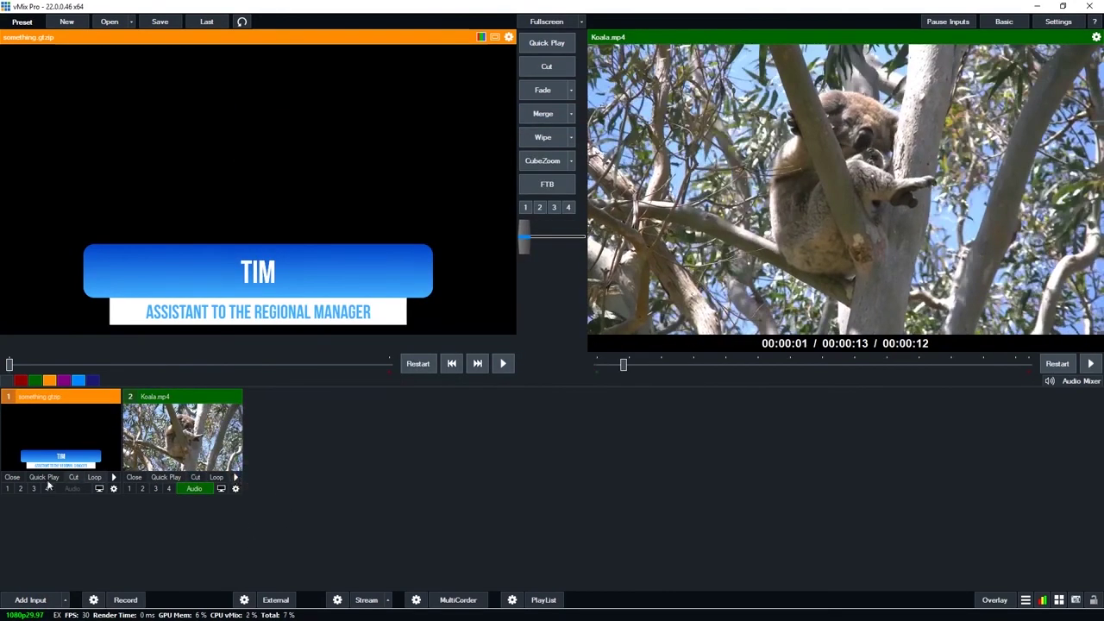
click(7, 489)
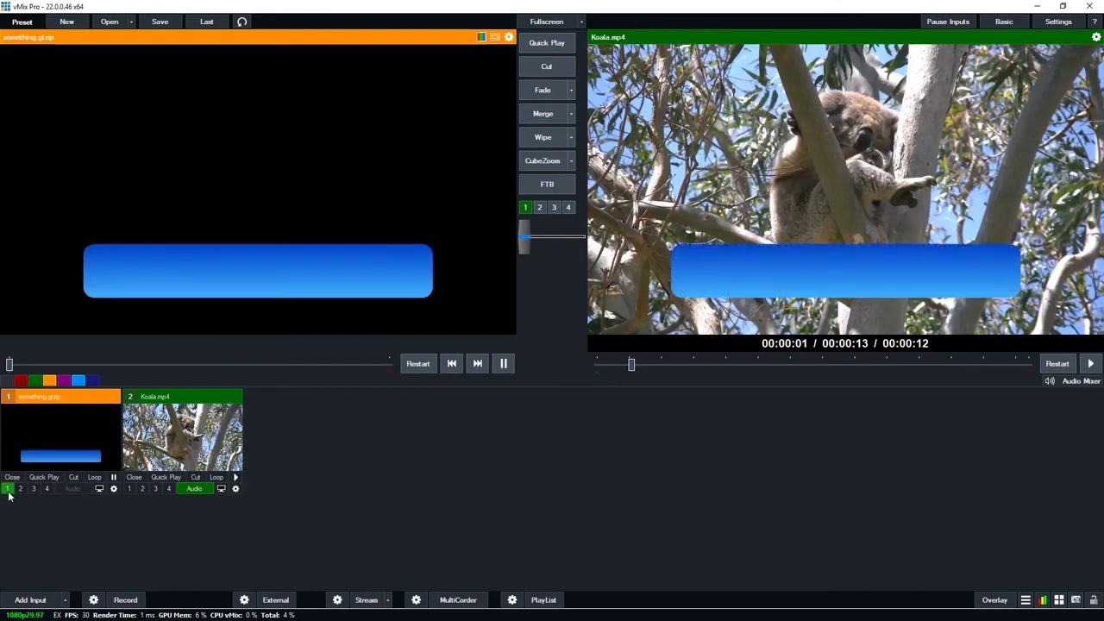